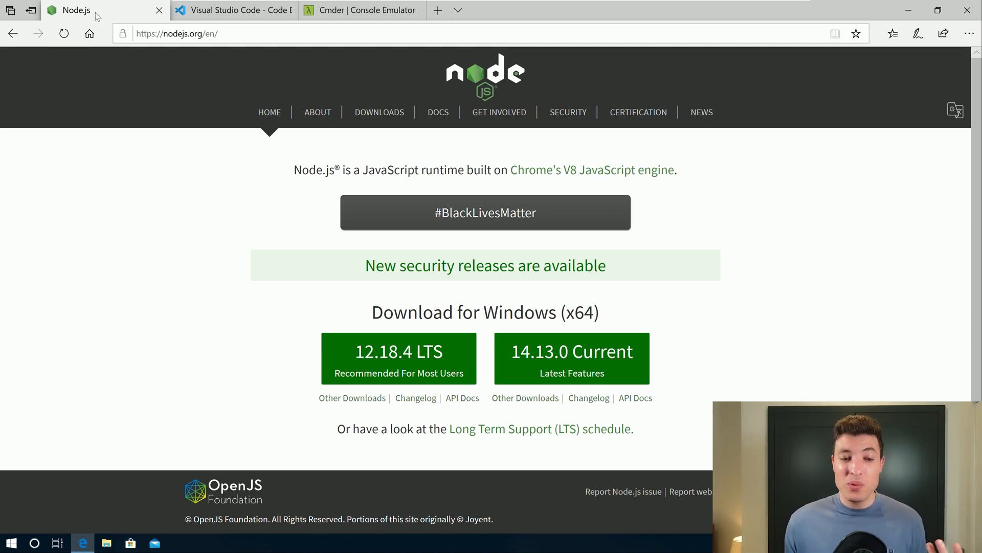
Step: Save the Node.js 14.13.0 Current installer, then save the VS Code for Windows installer
left_click(530, 353)
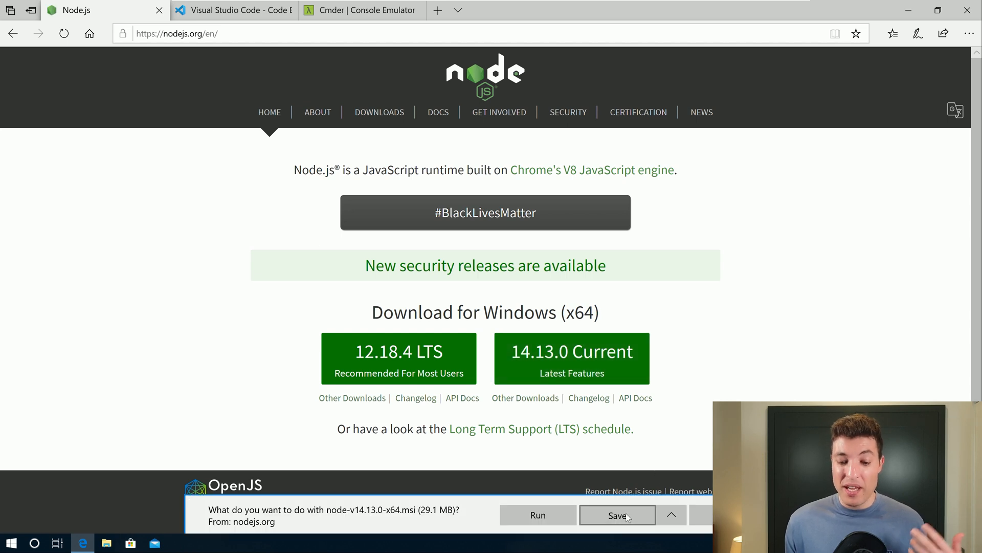
left_click(595, 513)
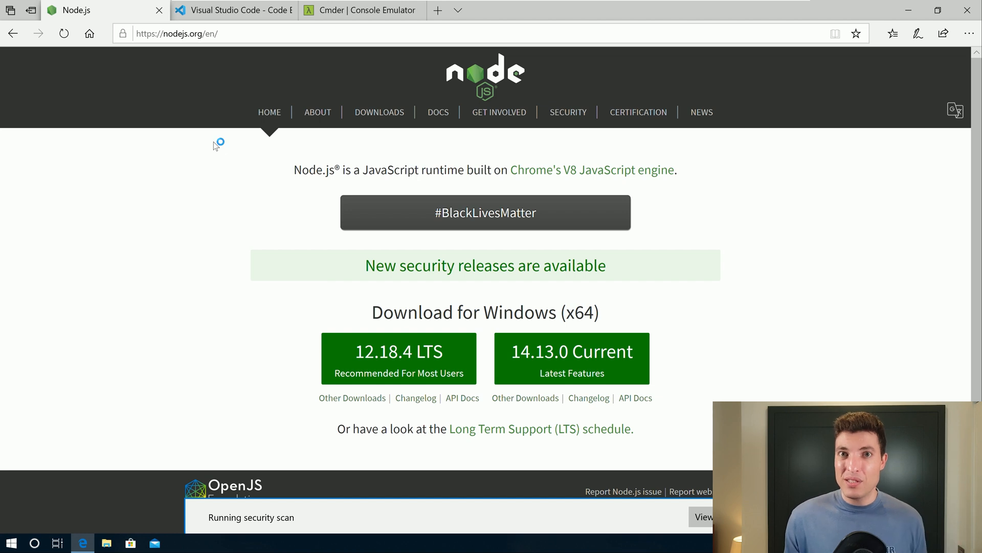
left_click(227, 13)
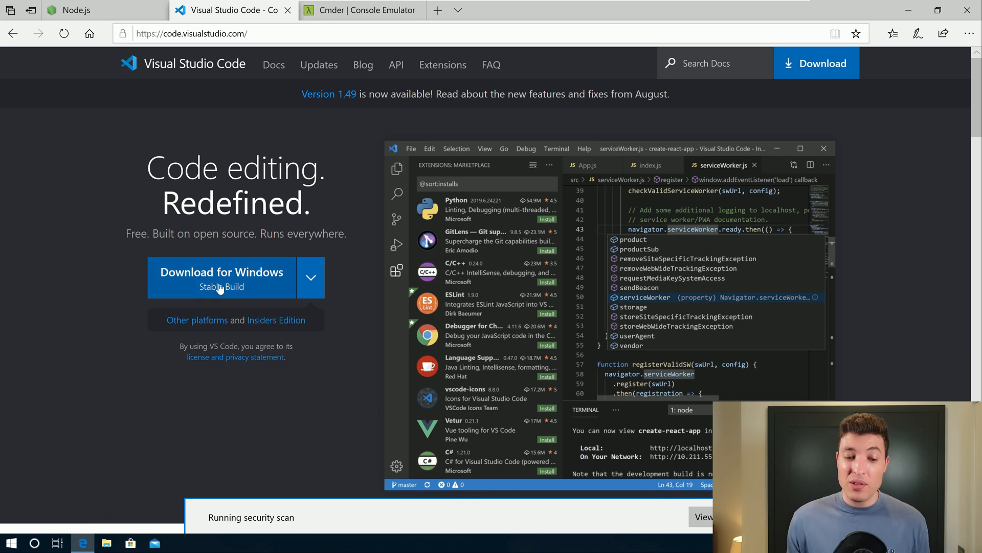
left_click(219, 288)
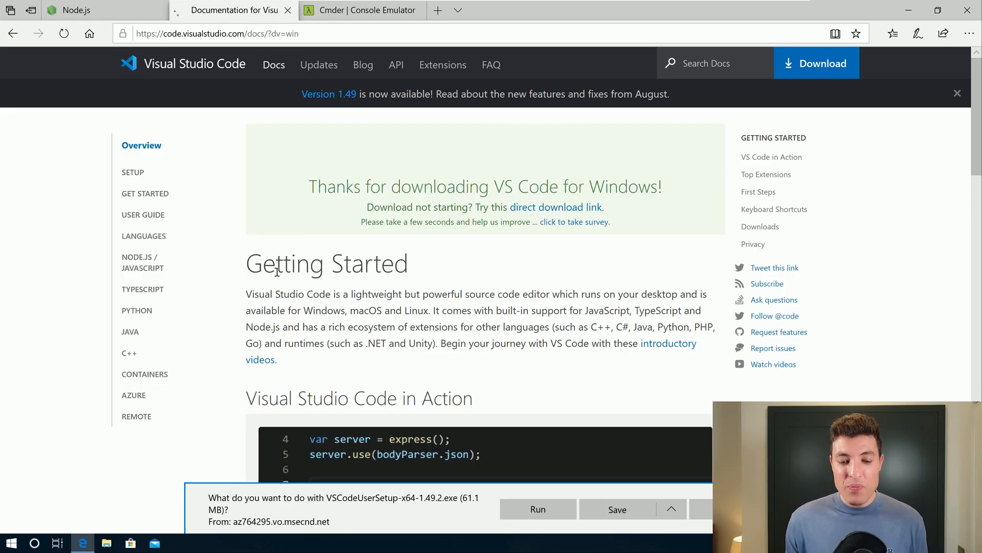
left_click(629, 507)
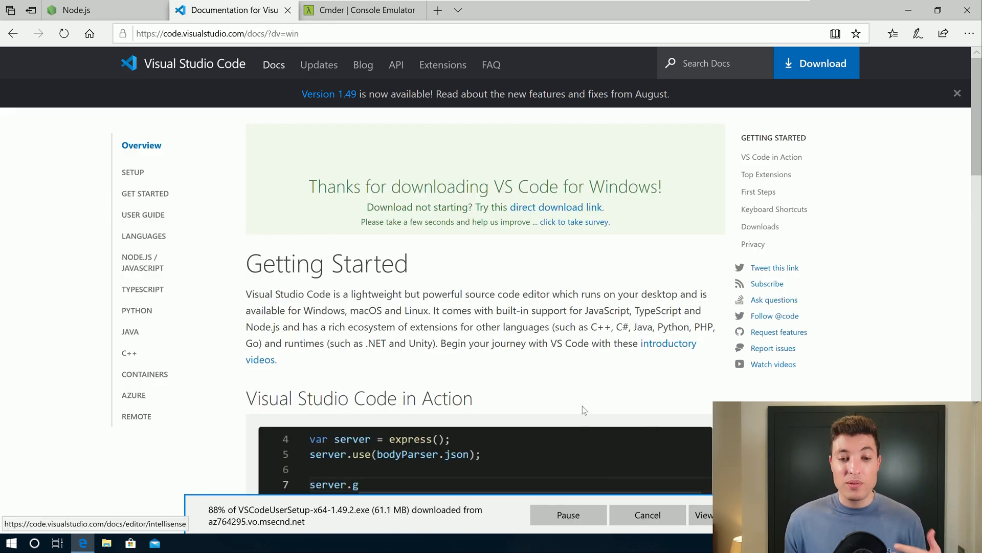
Step: Save the full cmder.zip package and show the Downloads folder in File Explorer
left_click(374, 11)
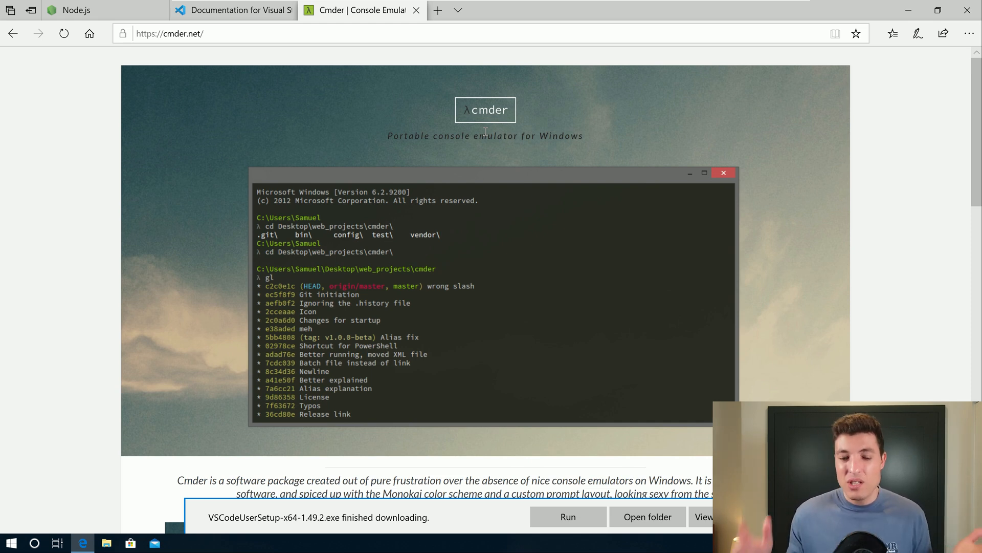
scroll(492, 222, "down", 3)
scroll(492, 240, "down", 3)
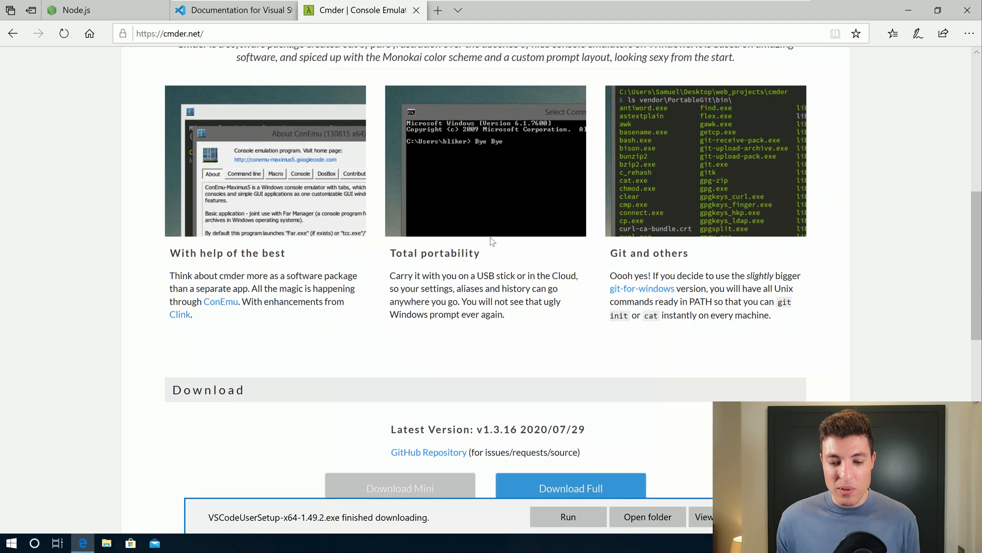
scroll(491, 239, "down", 2)
scroll(591, 248, "down", 2)
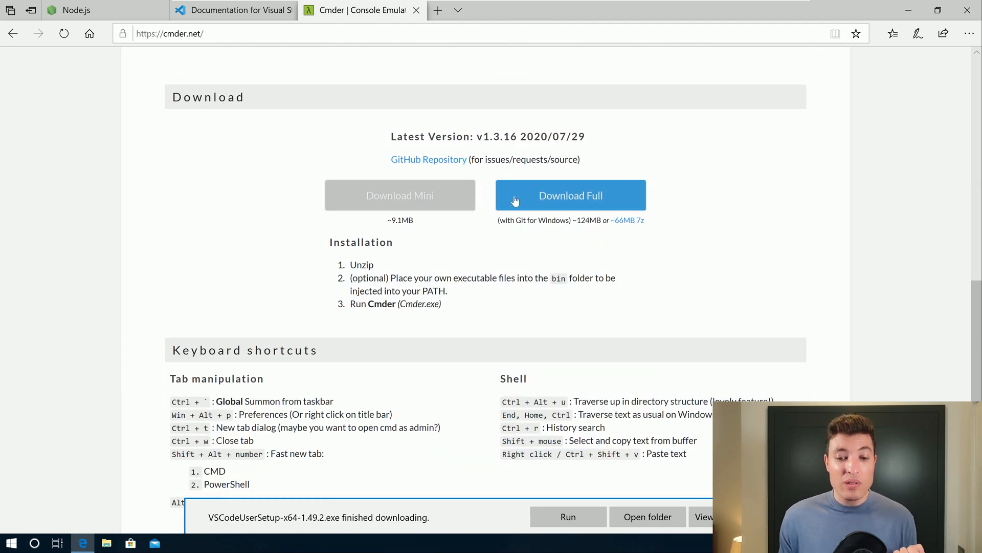
left_click(606, 200)
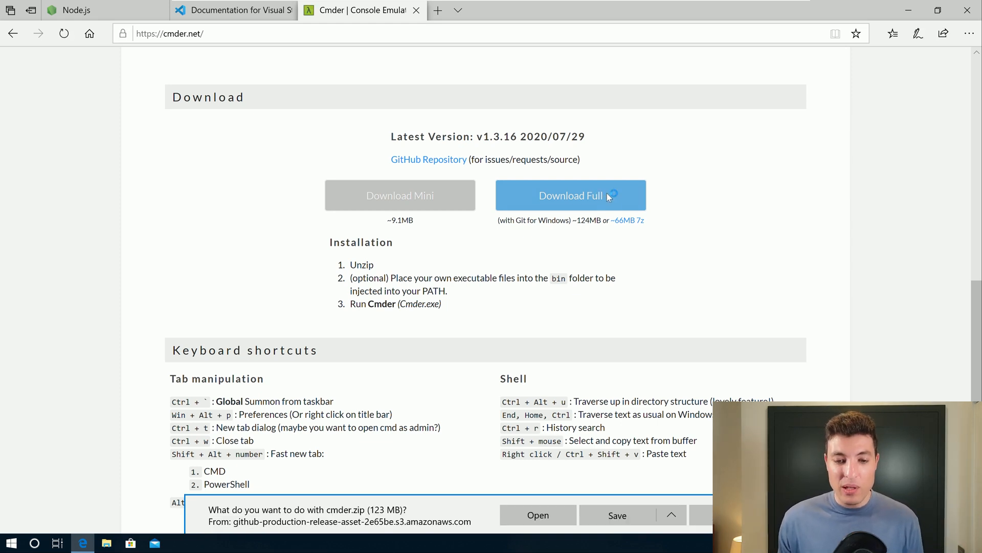
left_click(624, 522)
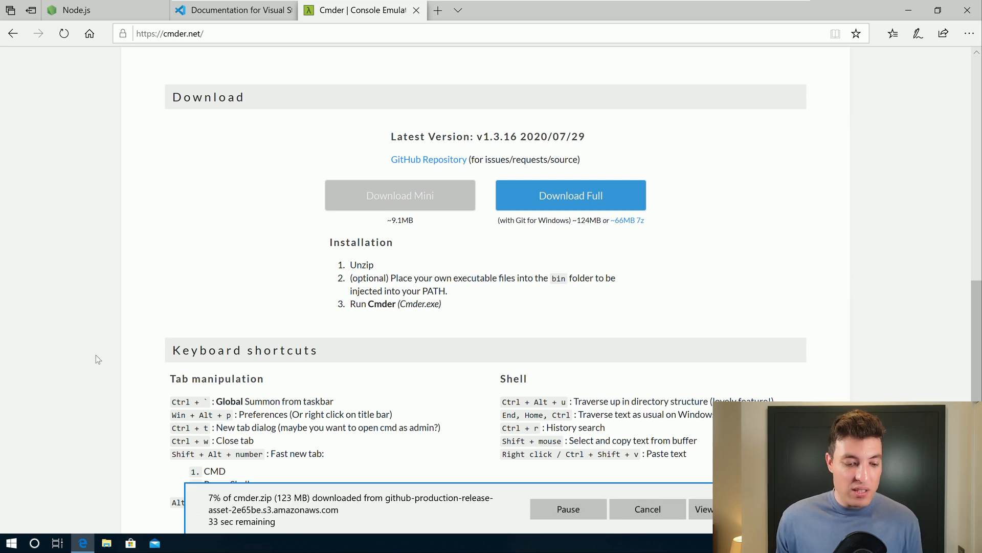
left_click(108, 542)
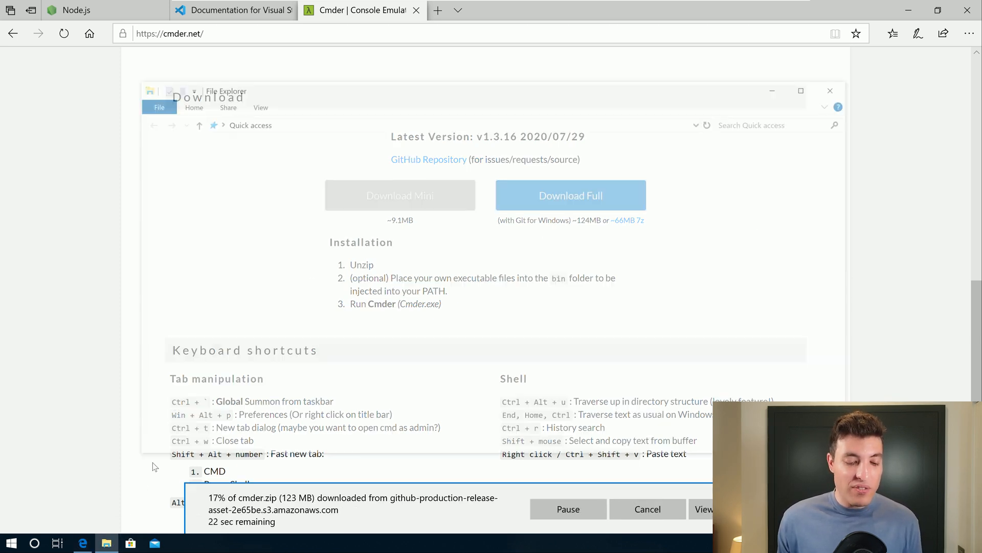
left_click(197, 184)
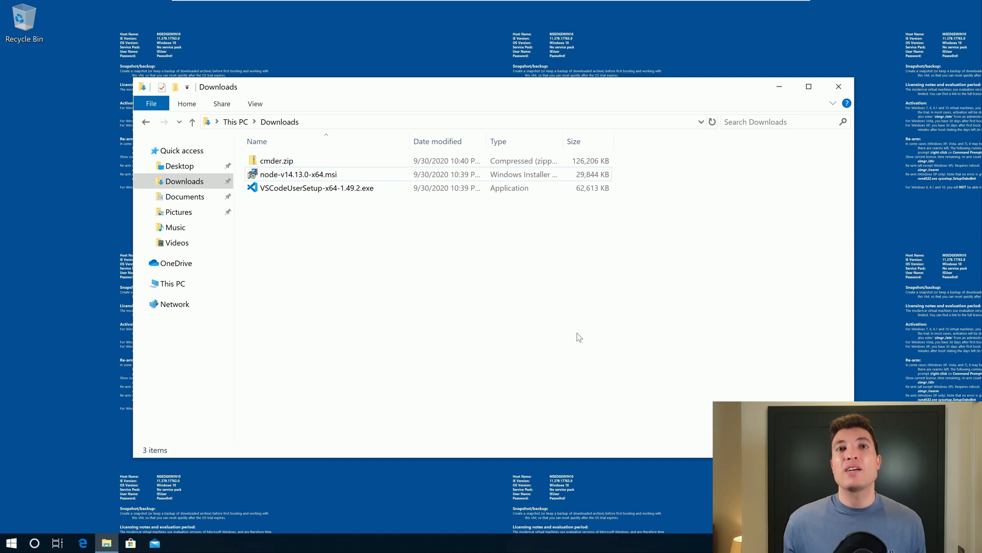
Step: Launch node-v14.13.0-x64.msi and accept the Node.js licence terms
double_click(355, 175)
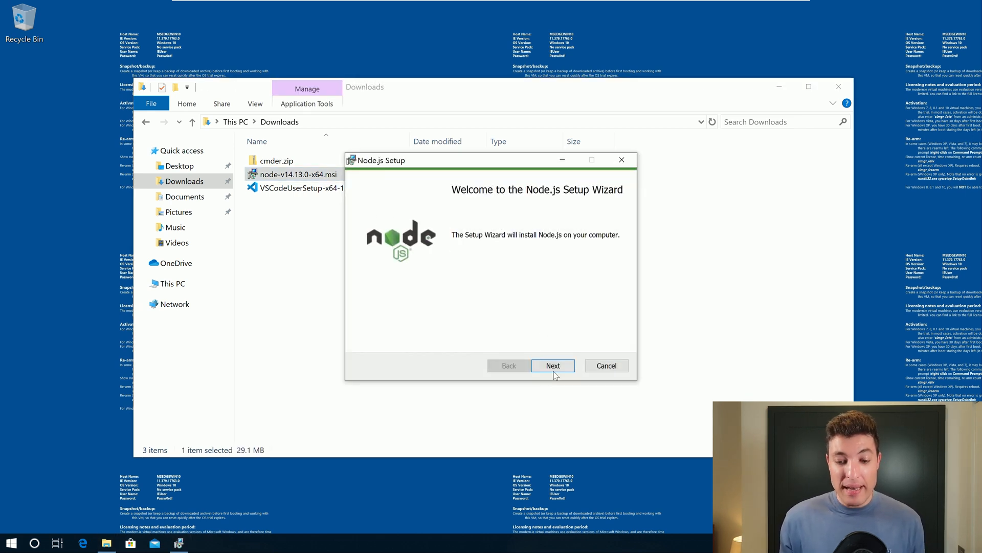
left_click(554, 369)
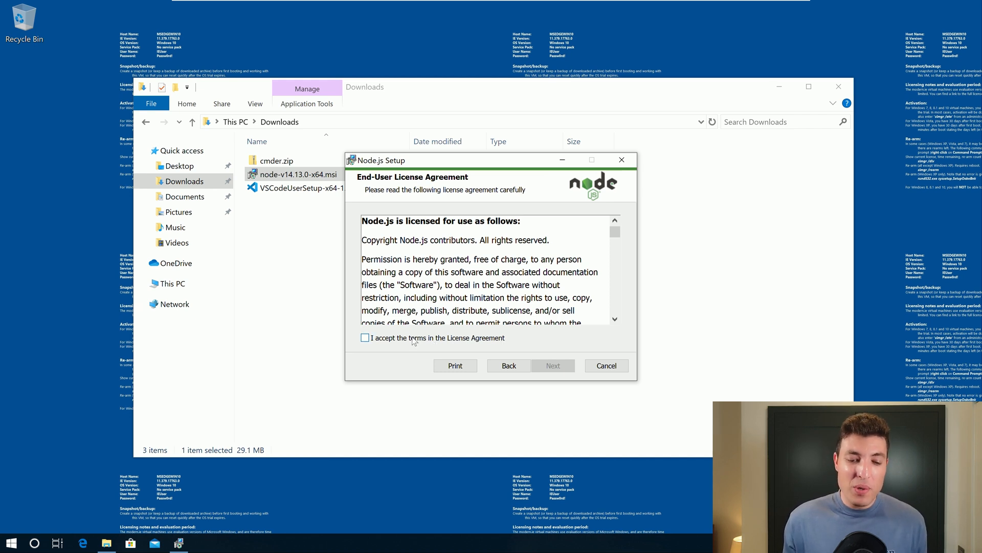
left_click(416, 338)
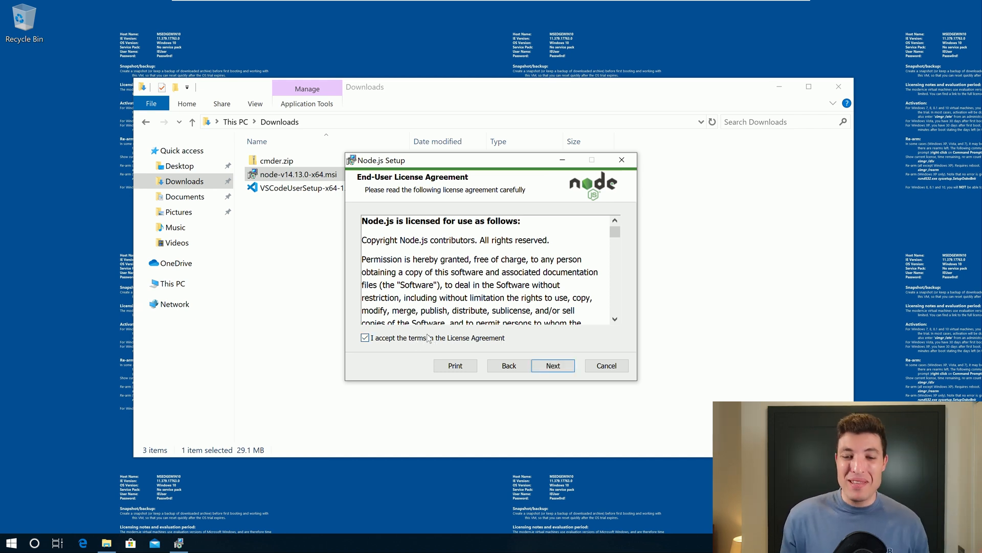
left_click(548, 367)
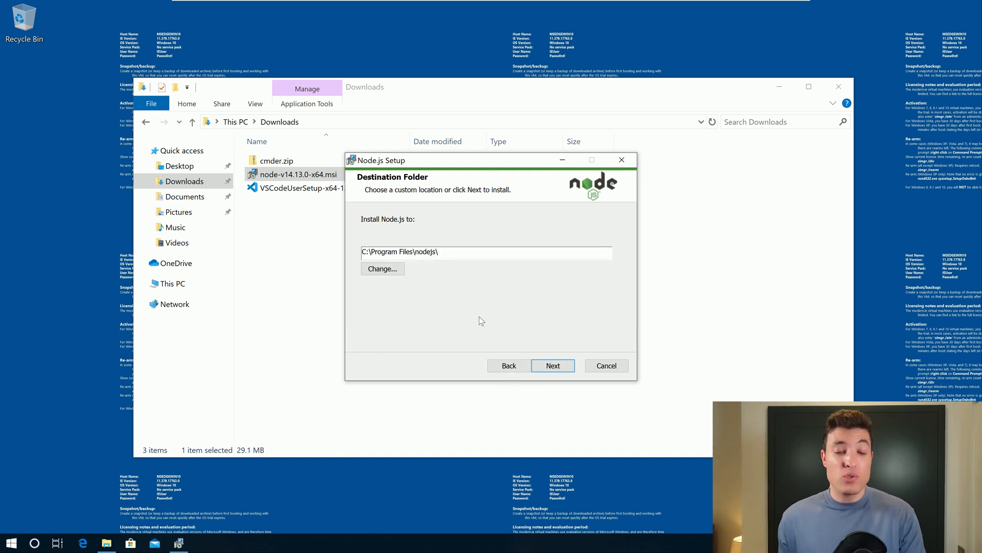
Step: Keep the default C:\Program Files\nodejs\ folder and default features
left_click_drag(467, 252, 366, 246)
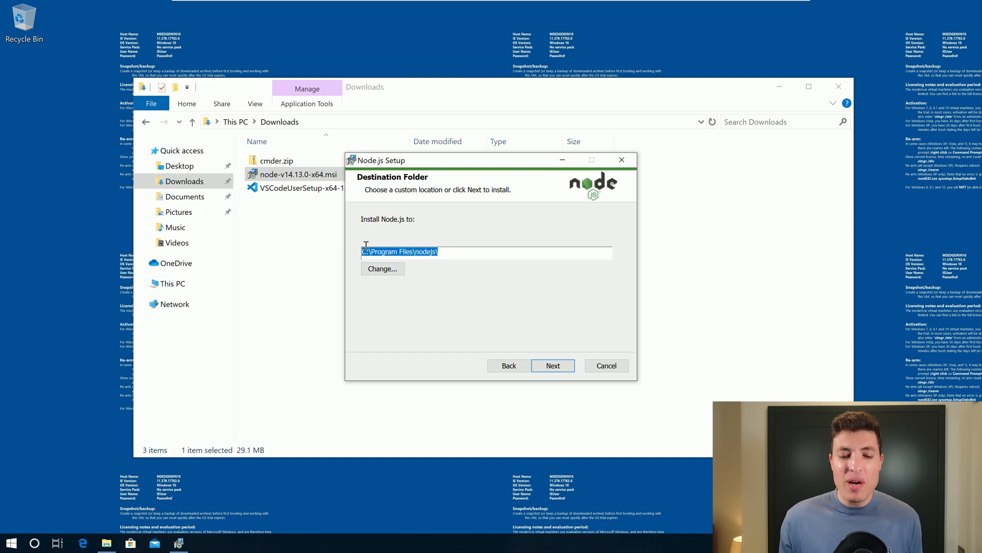
left_click(453, 251)
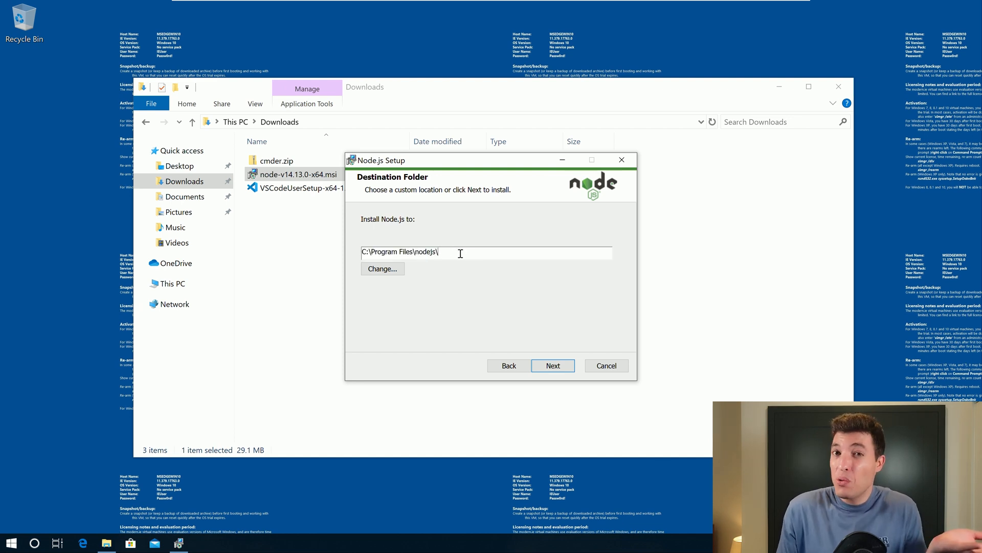
left_click(552, 365)
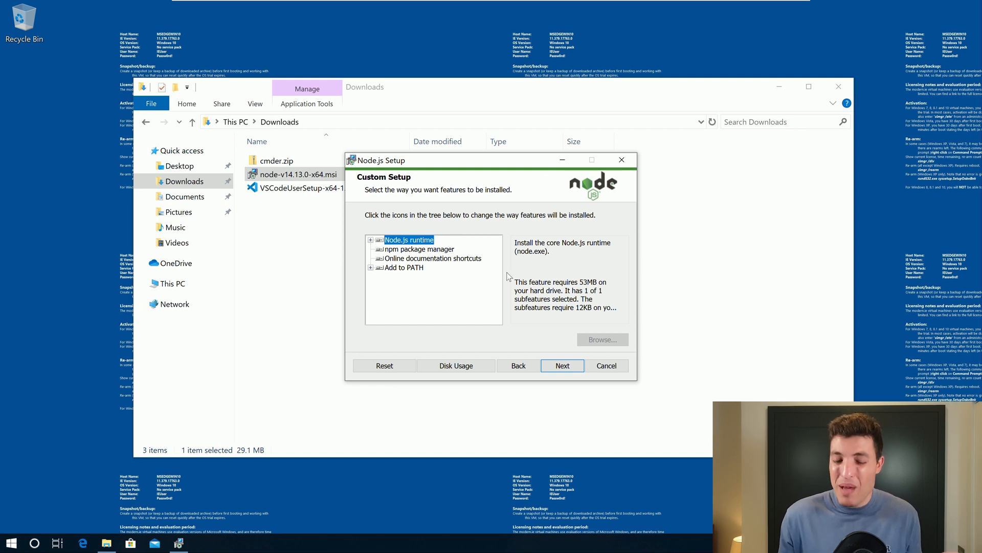
left_click(556, 361)
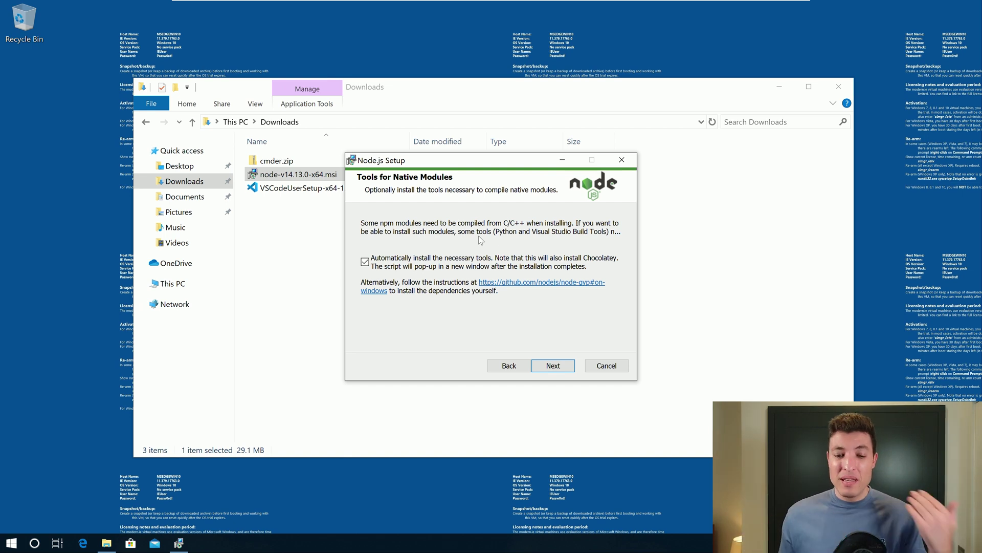
Step: Keep native-module tools enabled, start the install and allow the UAC elevation
left_click(553, 366)
left_click(550, 366)
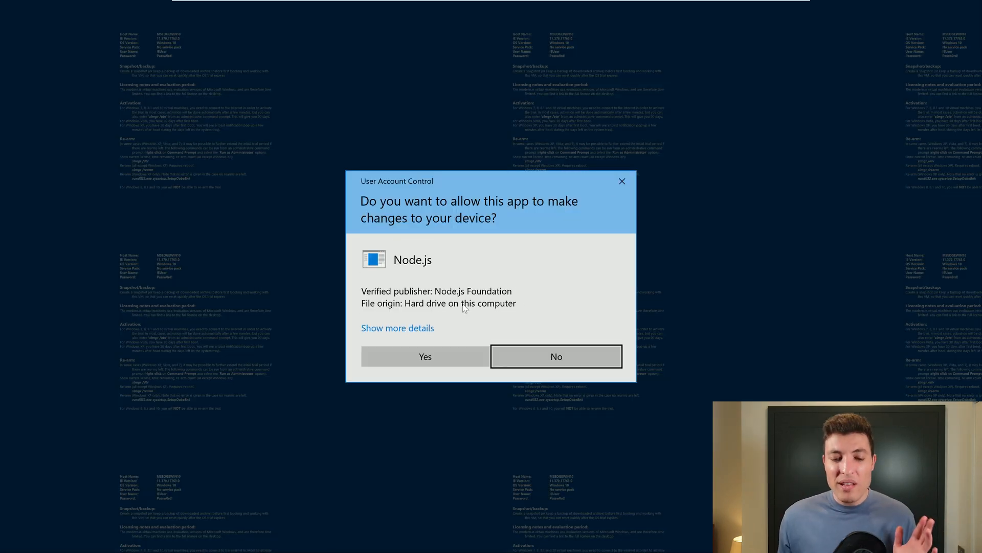
left_click(441, 351)
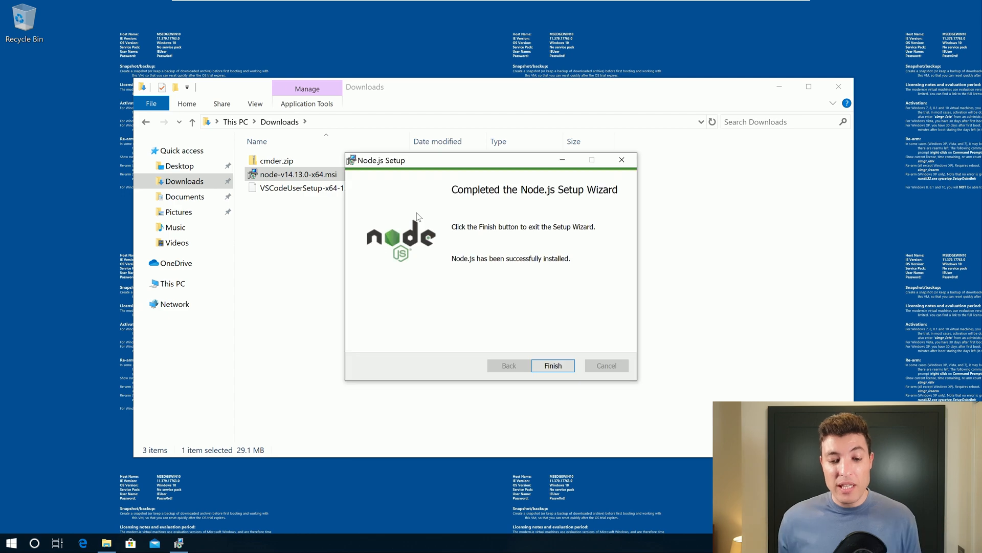
Step: Close the finished wizard and continue the tools script past the Chocolatey disclaimer
left_click(561, 367)
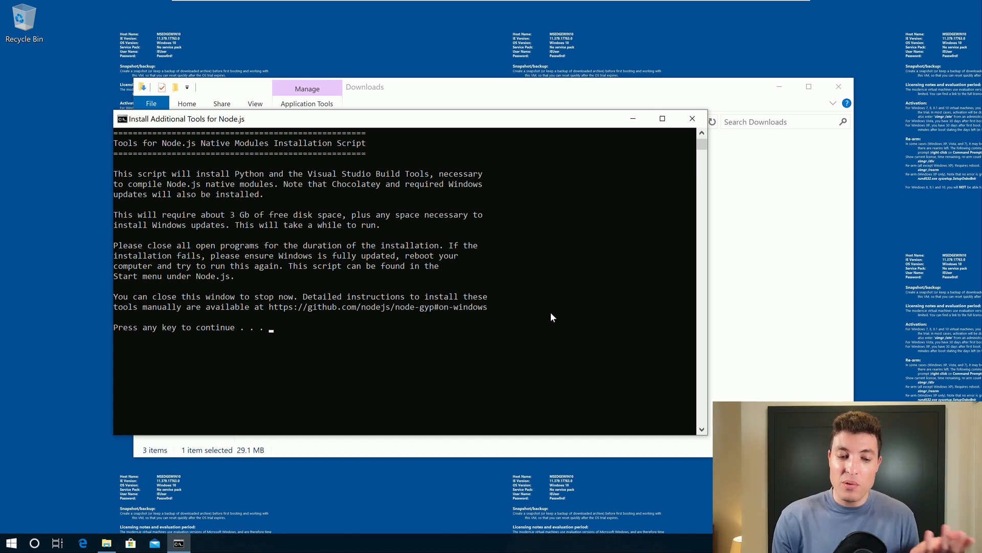
key("space")
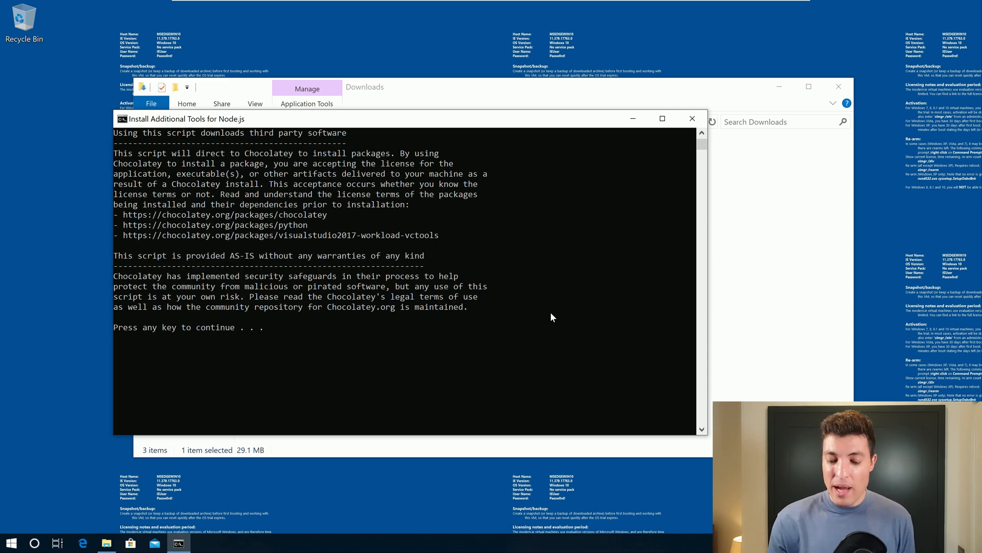
key("space")
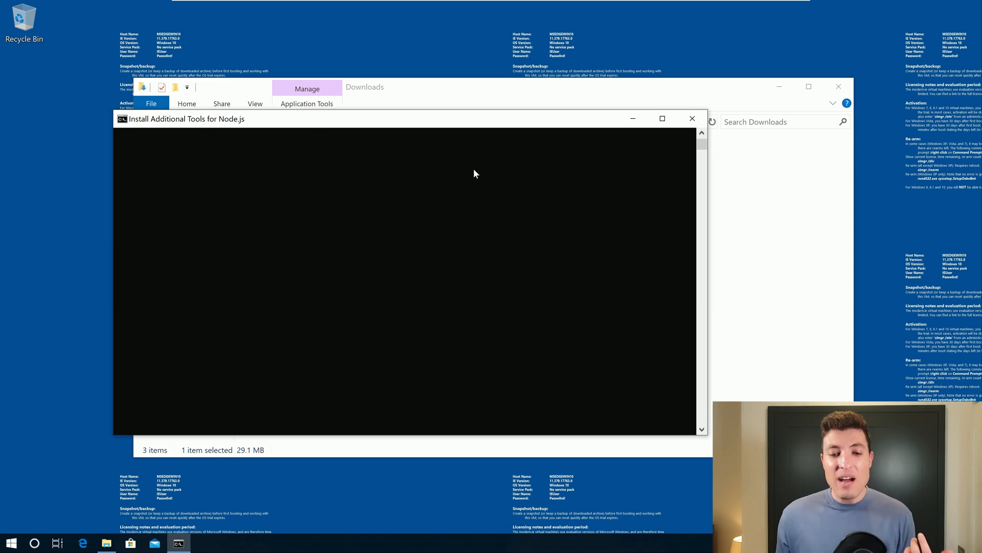
left_click_drag(417, 123, 517, 54)
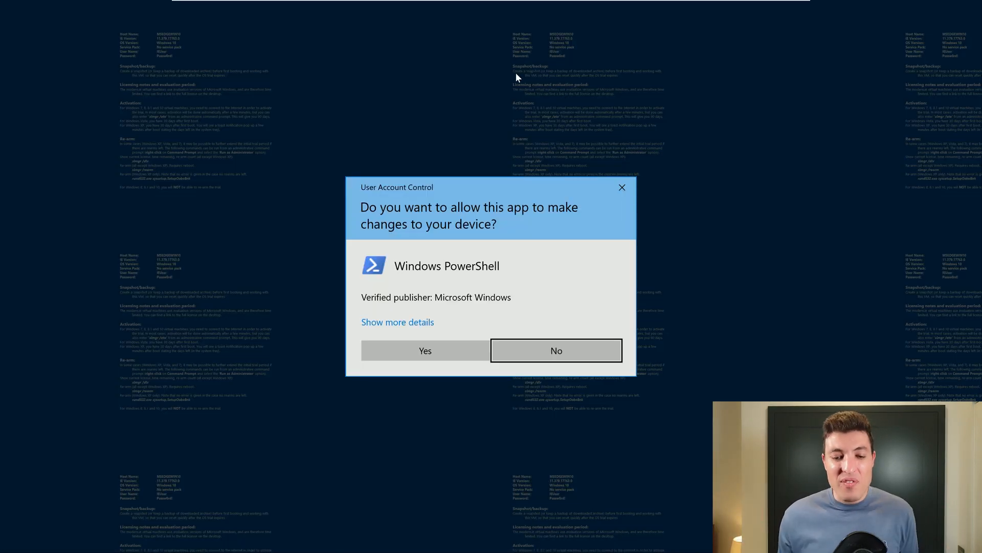
Step: Allow the administrator PowerShell and move its window up and left
left_click(441, 351)
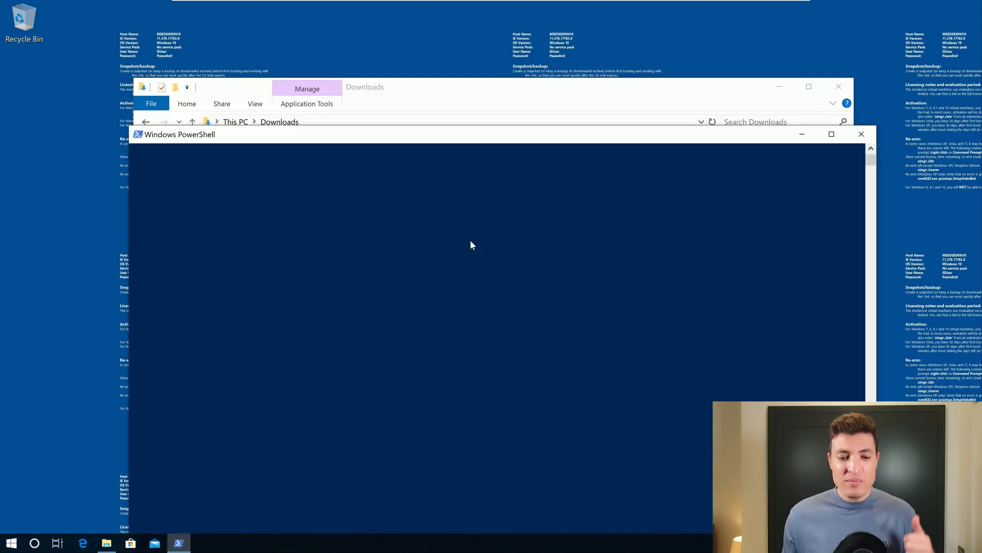
left_click(426, 145)
left_click_drag(427, 143, 417, 28)
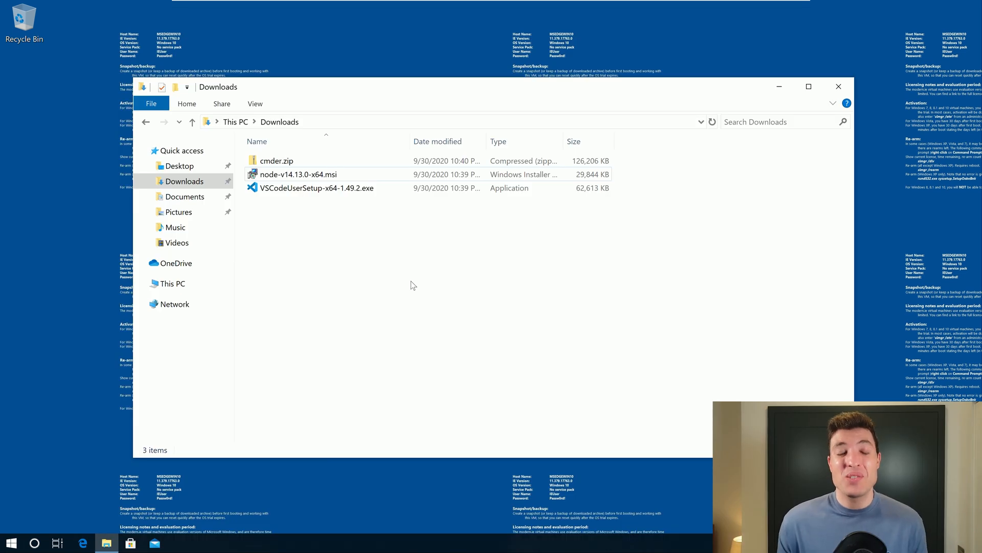
Step: Launch Command Prompt and confirm Node v14.13.0 and npm 6.14.8
left_click(6, 544)
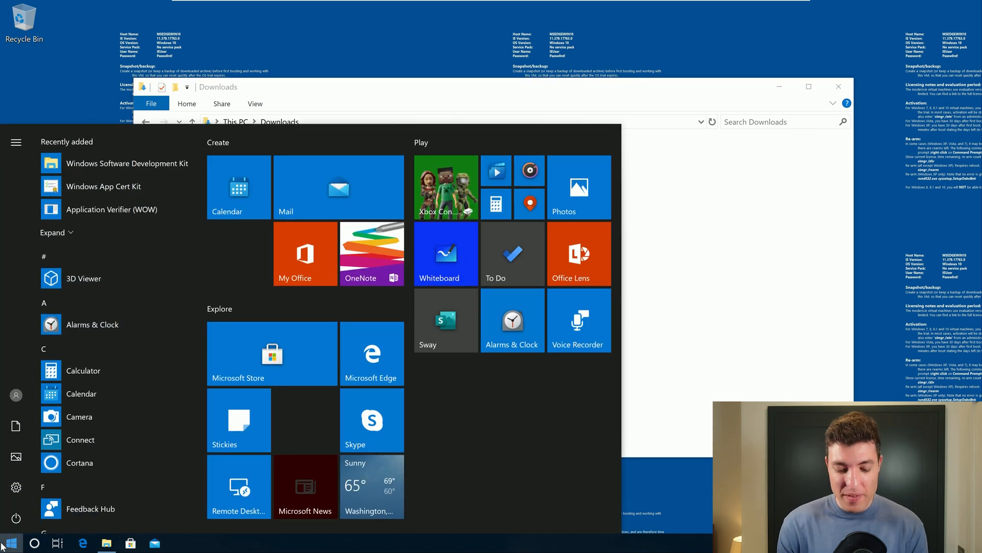
type("cmd")
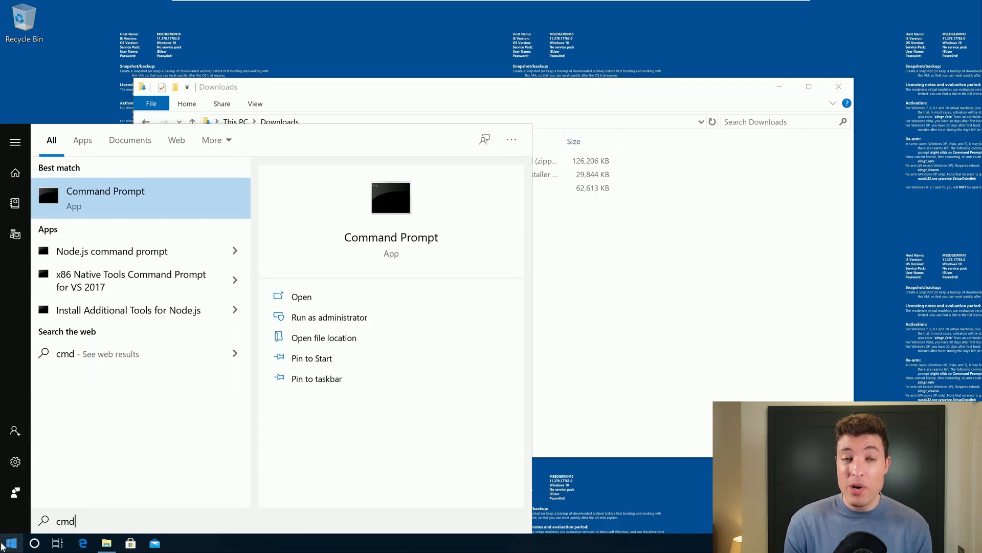
key("Return")
left_click(205, 272)
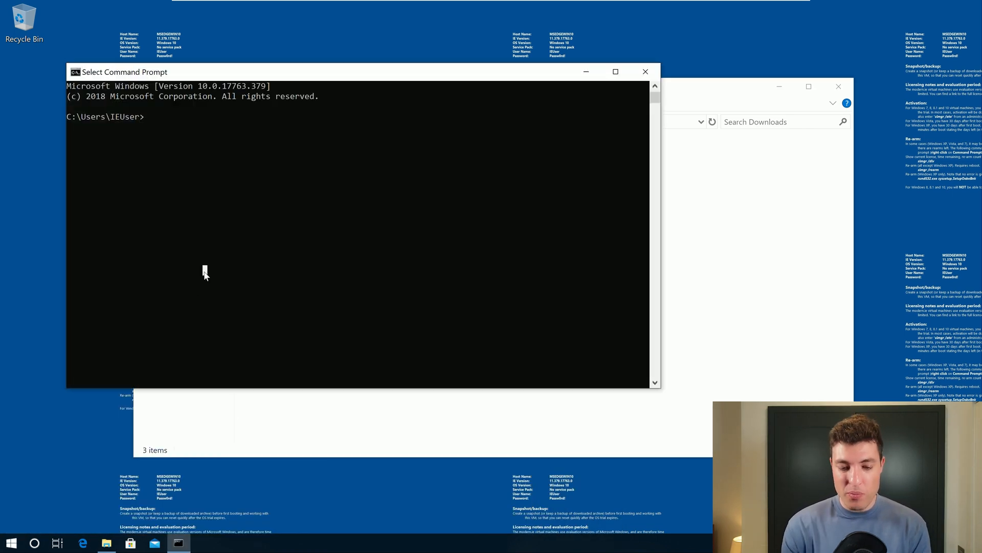
type("node -")
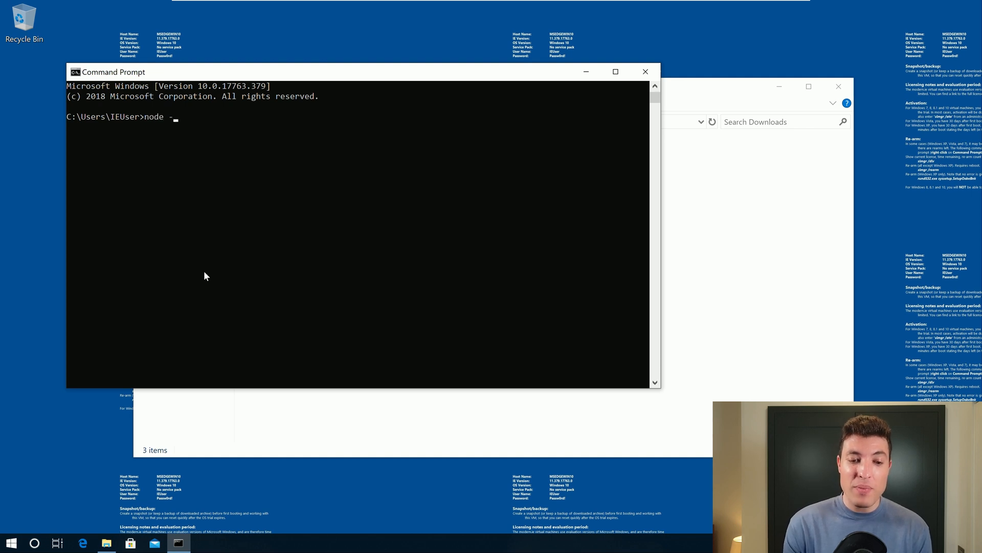
type("v")
key("Return")
type("np")
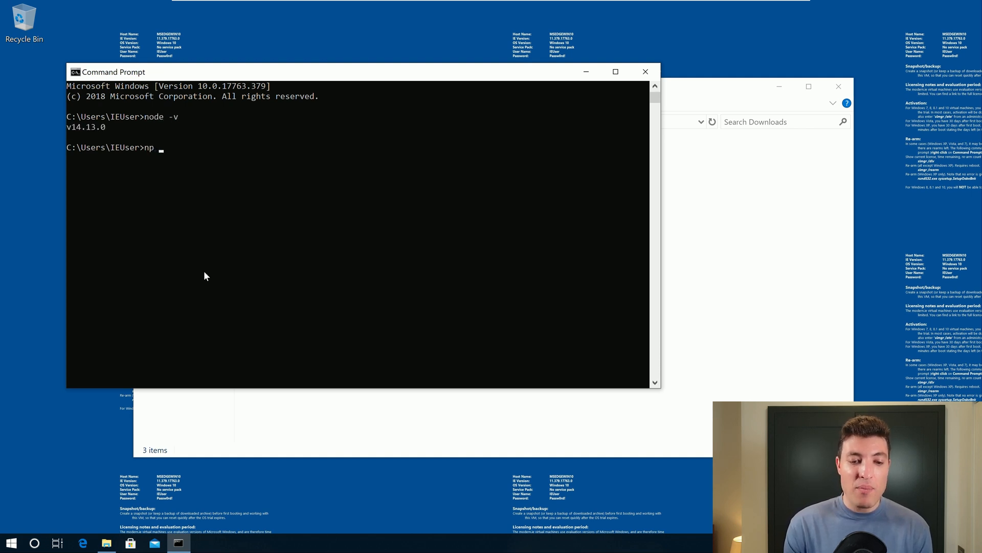
type("m -v")
key("Return")
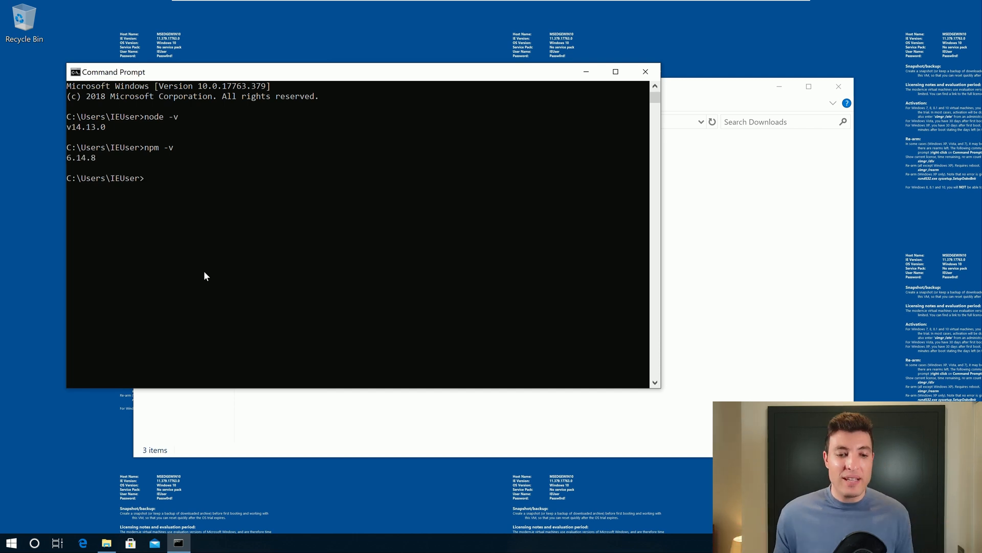
type("mkdir m")
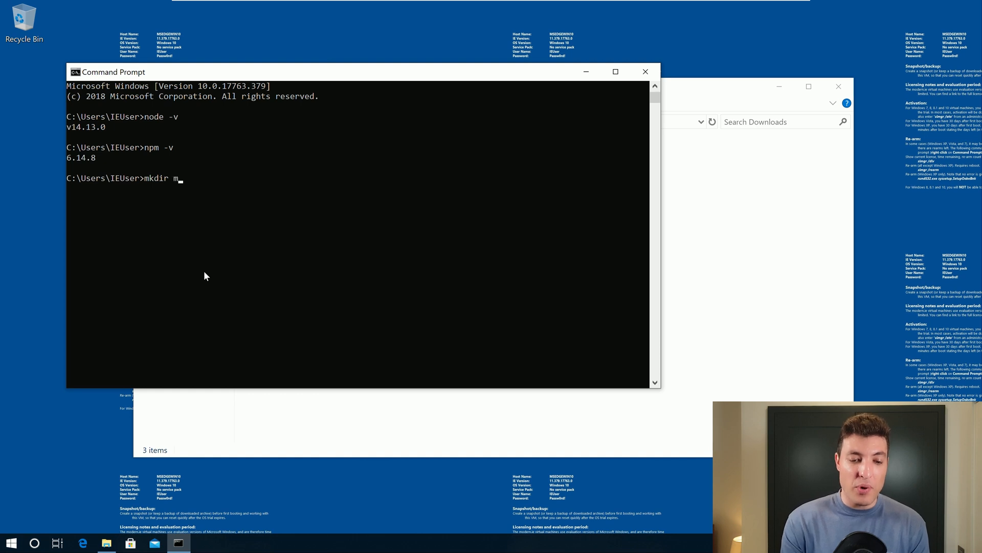
type("y-")
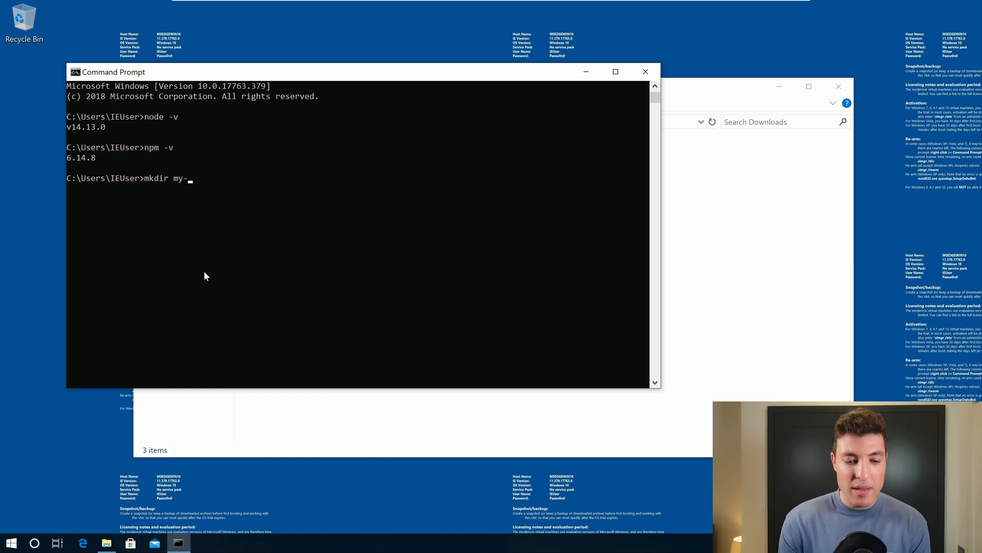
type("projects")
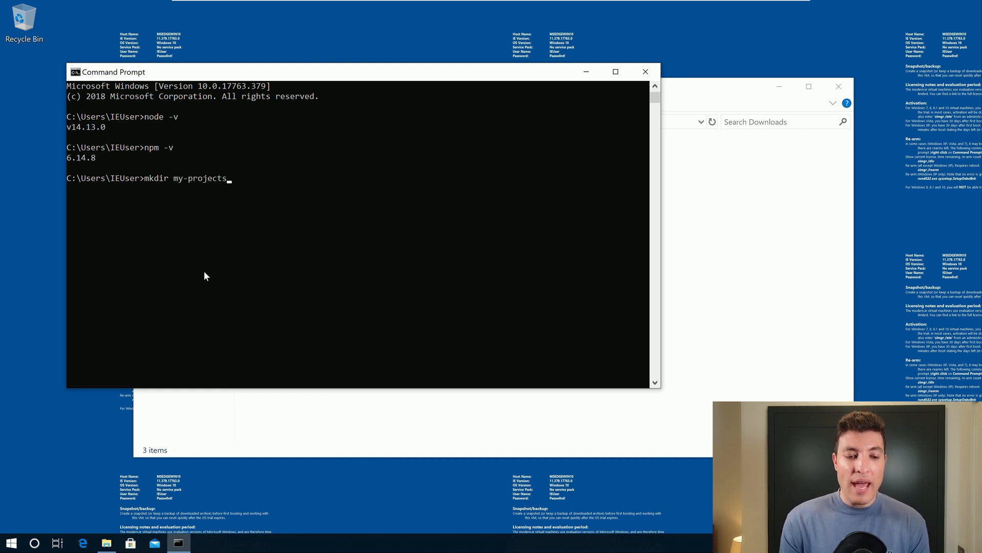
Step: Make and enter my-projects, then run npx create-react-app bruno --template typescript
key("Return")
type("cd my")
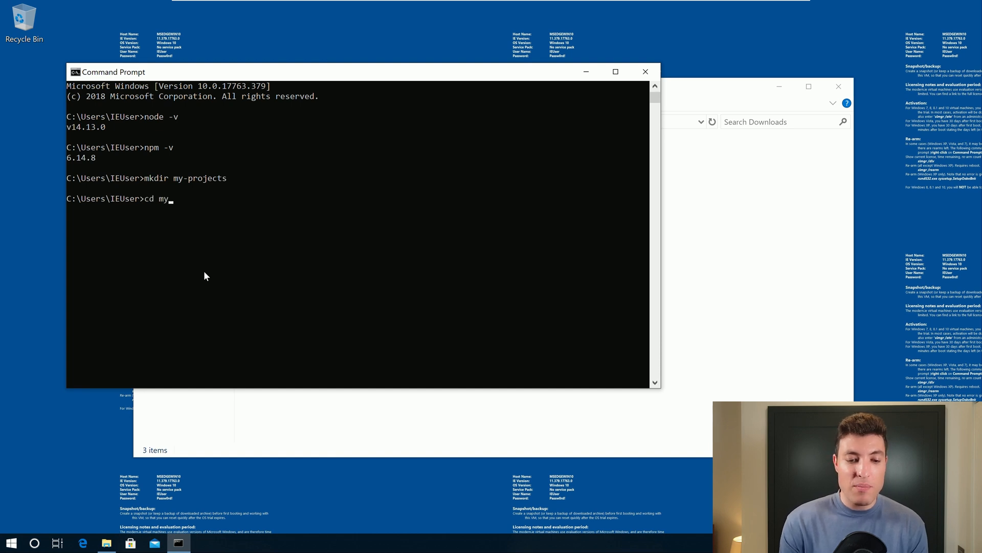
type("-projects")
key("Return")
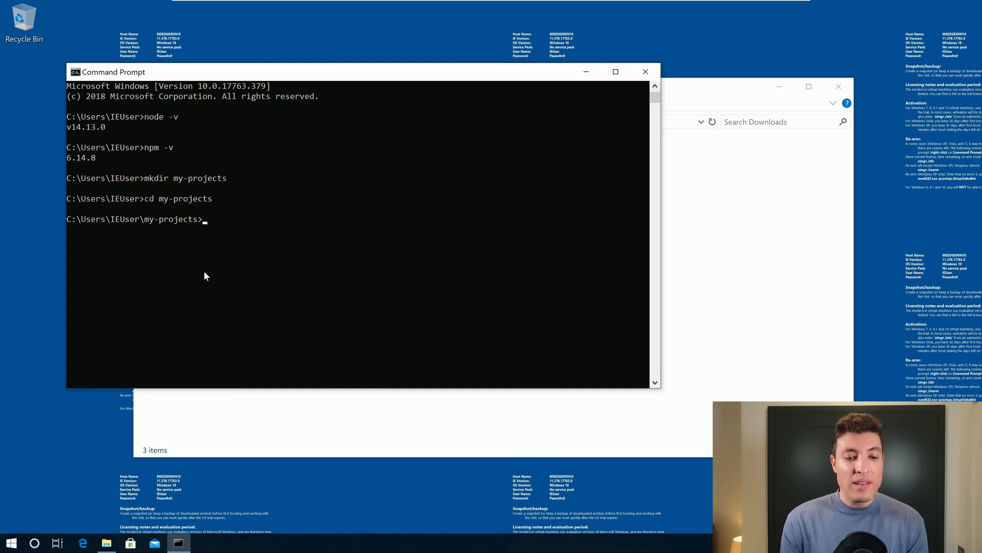
type("npx create")
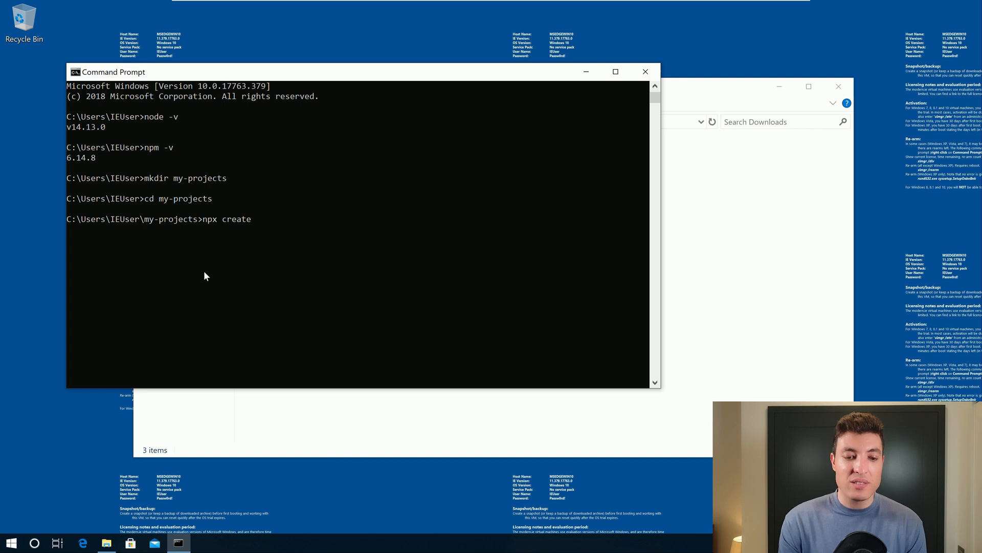
type("-react-app")
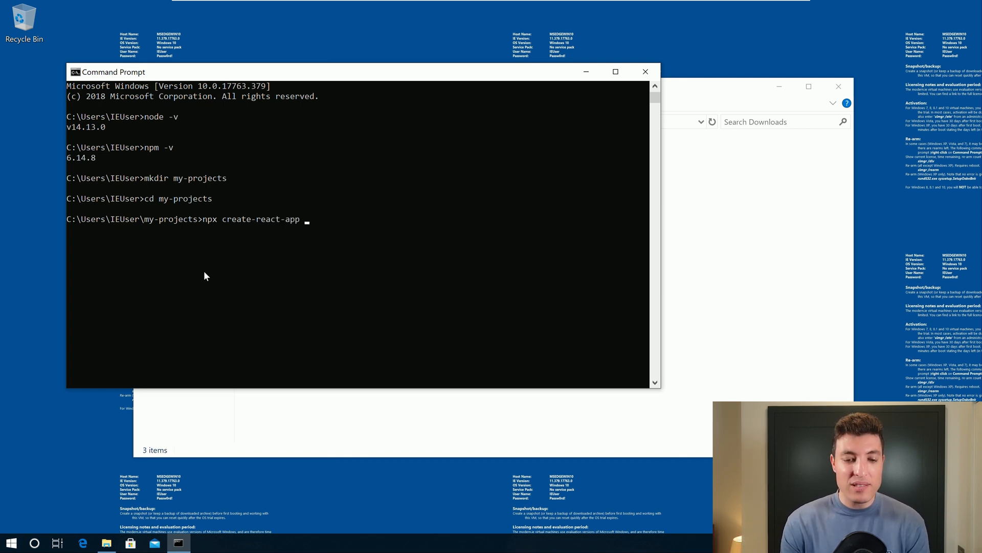
type(" bruno")
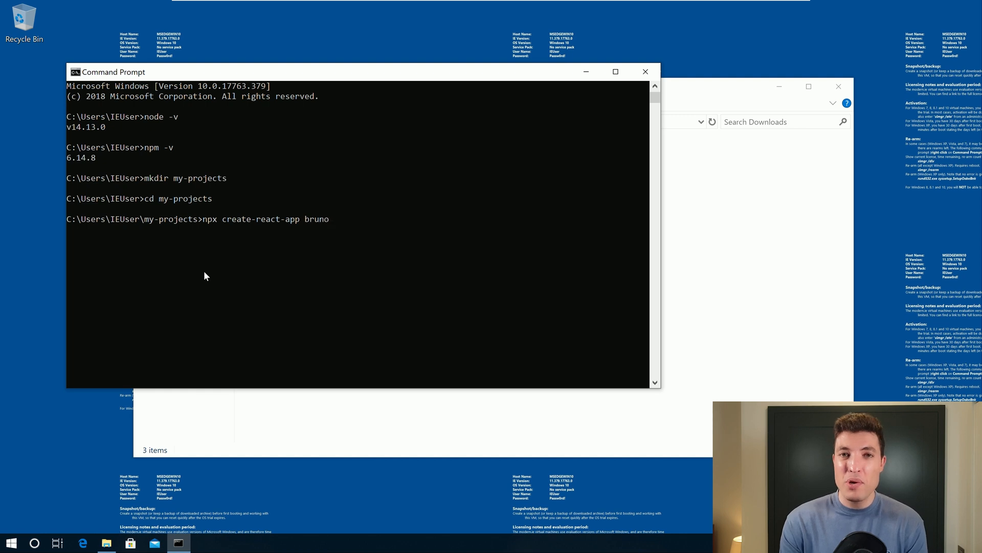
type(" --template typescript")
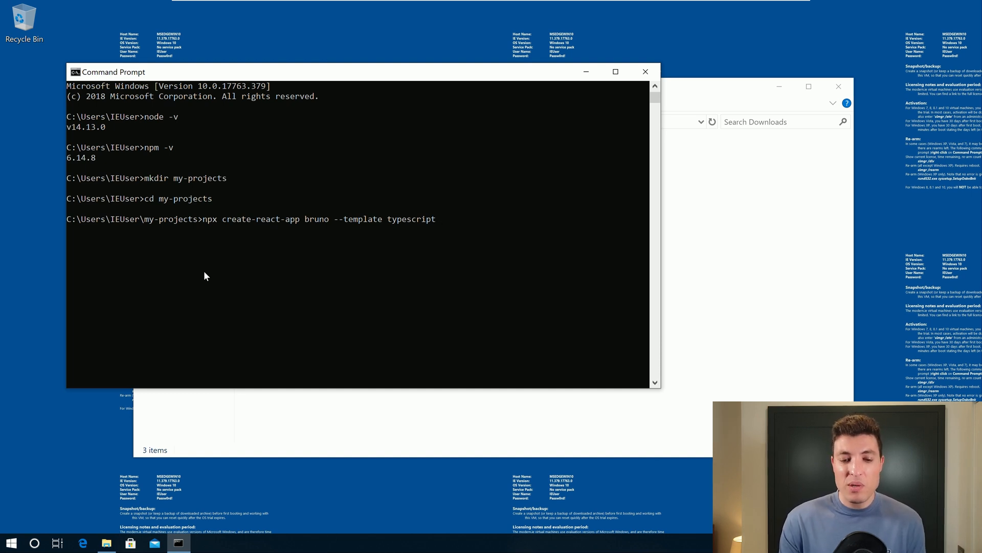
key("Return")
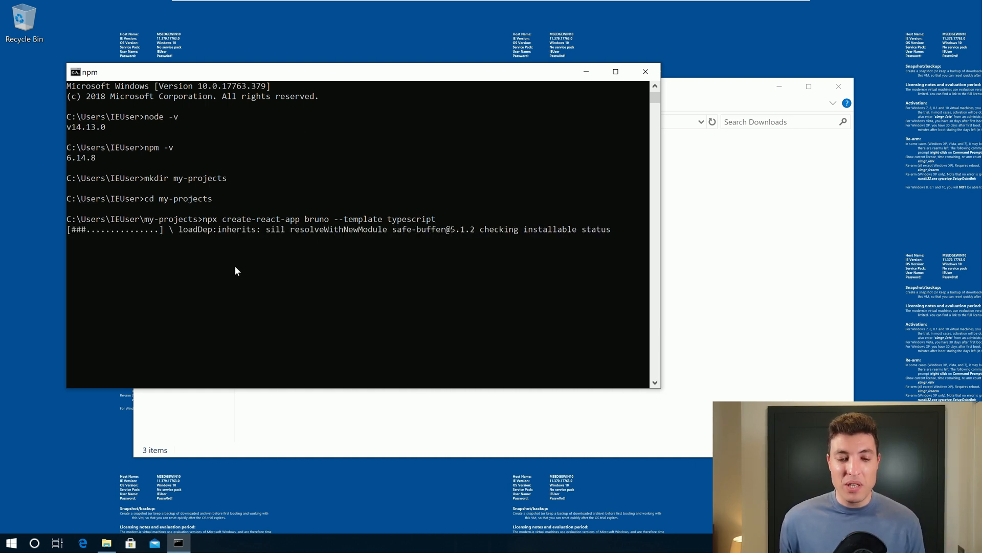
left_click(724, 308)
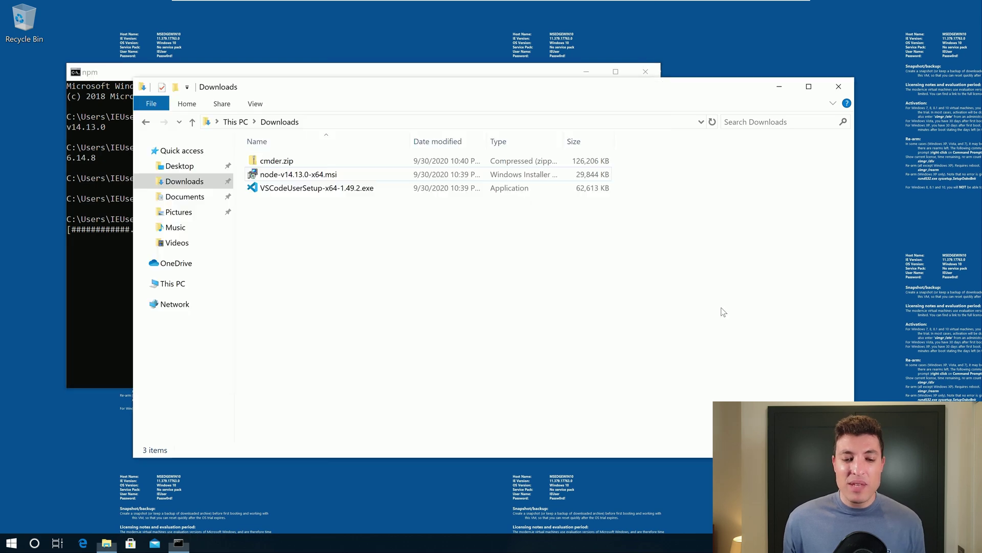
Step: Launch VSCodeUserSetup, accept the agreement and keep the default location and Start menu folder
double_click(334, 189)
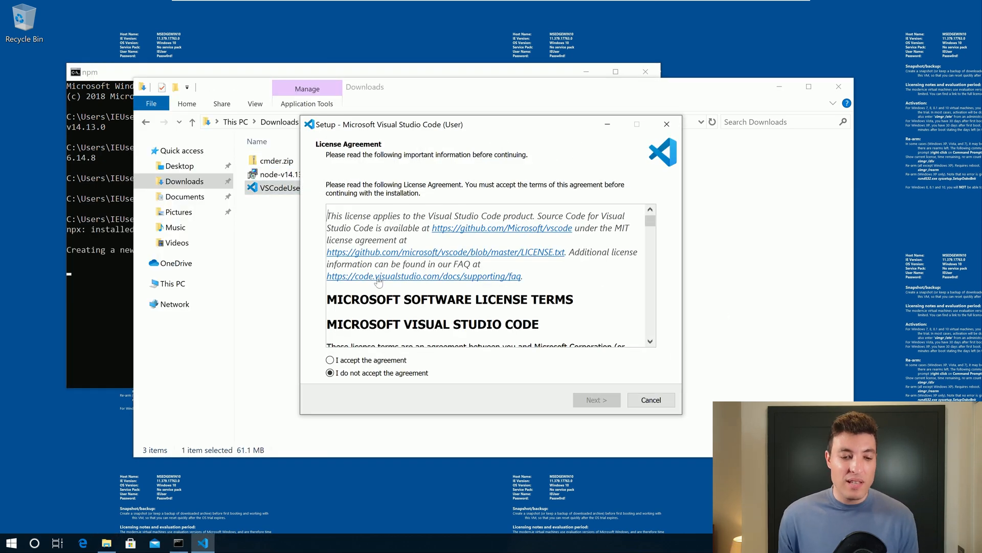
left_click(380, 362)
left_click(597, 400)
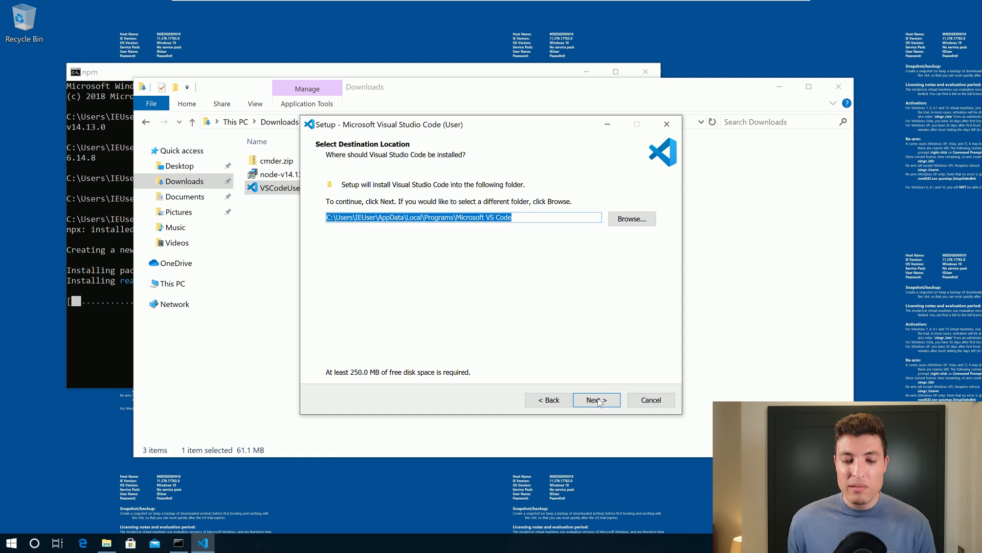
left_click(596, 400)
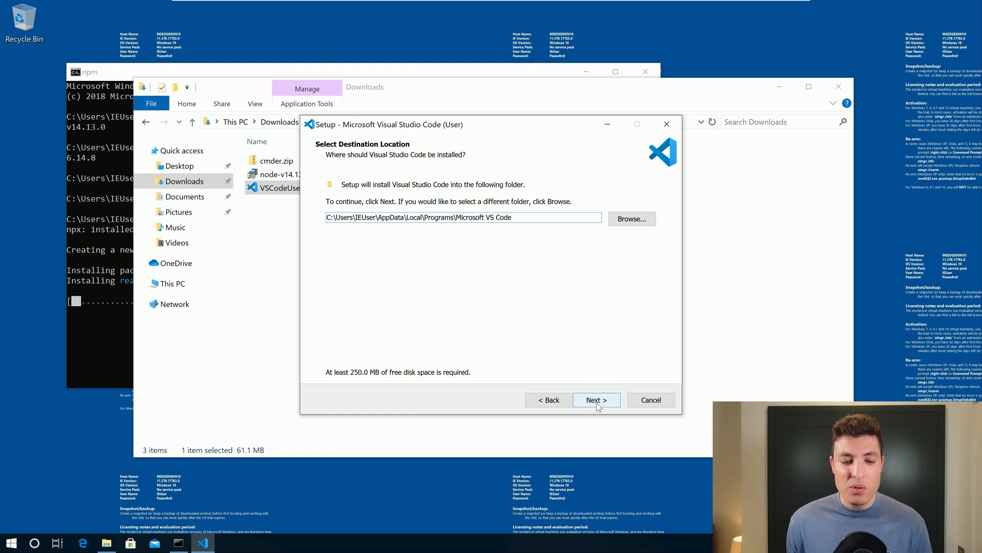
left_click(596, 400)
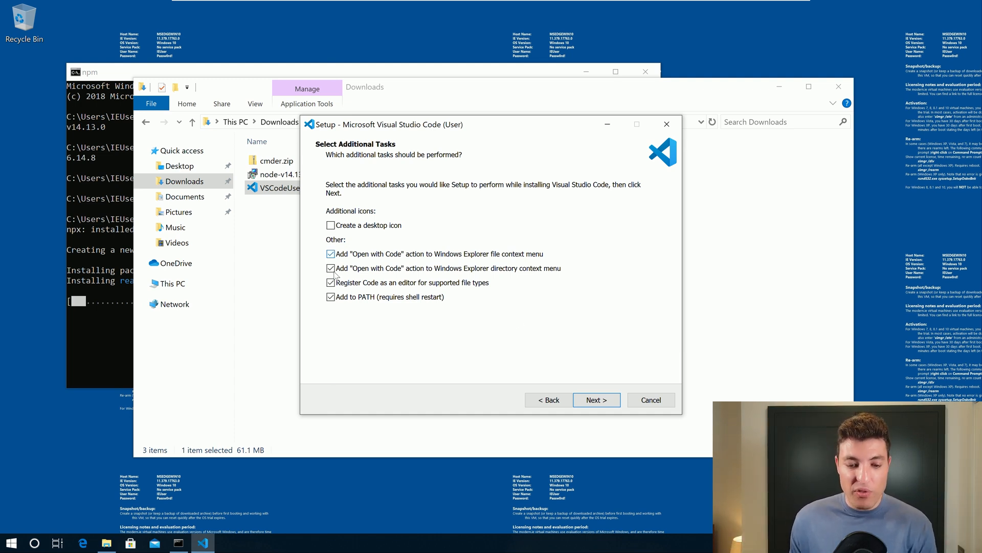
Step: Keep the default additional tasks, begin installing and move the window aside
left_click(608, 398)
left_click(608, 401)
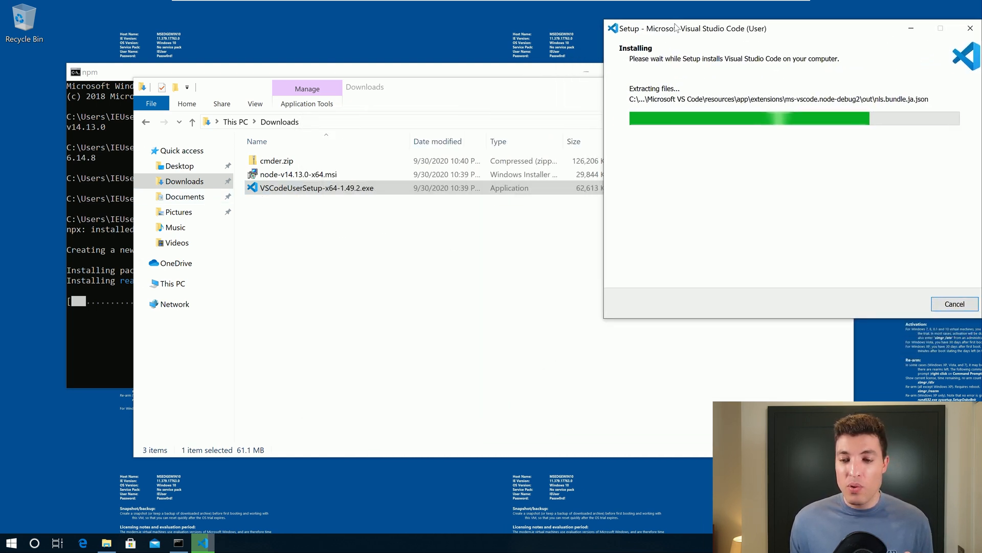
left_click_drag(364, 130, 656, 24)
Step: Extract cmder.zip with the destination path edited down to C:\cmder
left_click(286, 162)
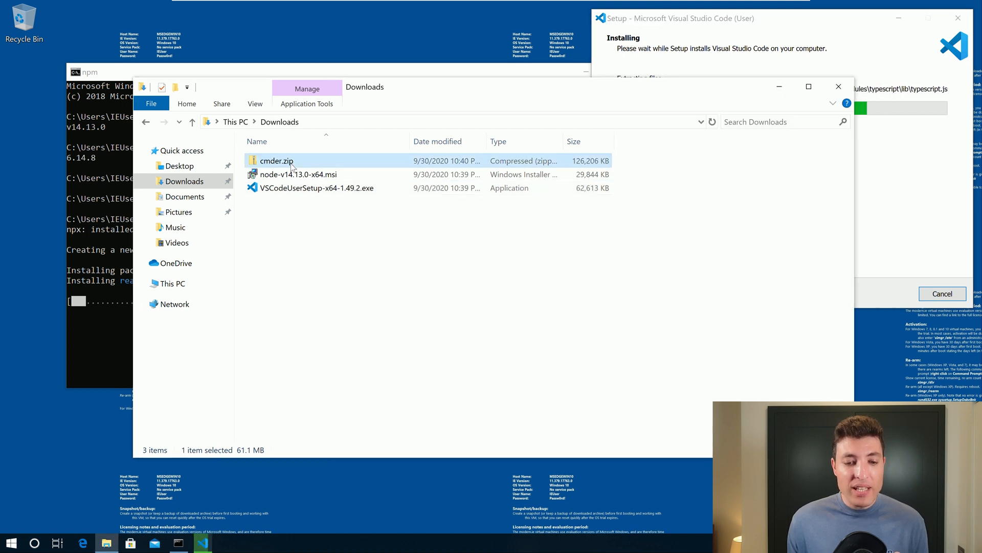
right_click(292, 164)
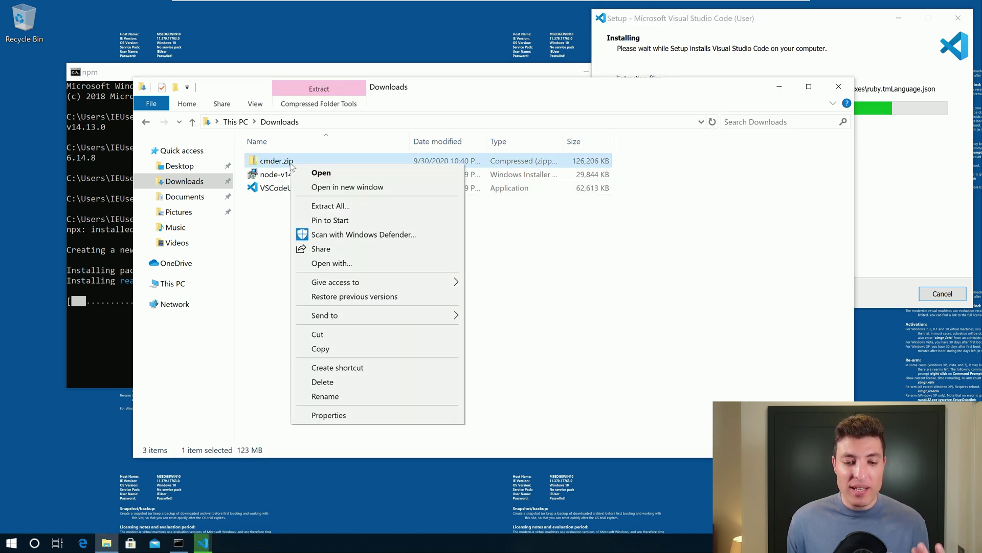
left_click(338, 205)
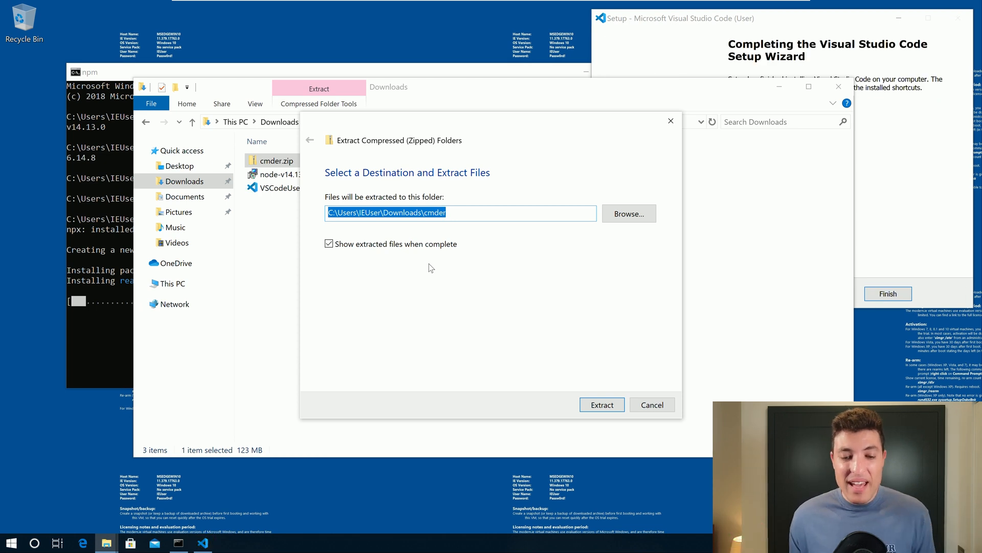
left_click(425, 213)
left_click_drag(426, 212, 337, 212)
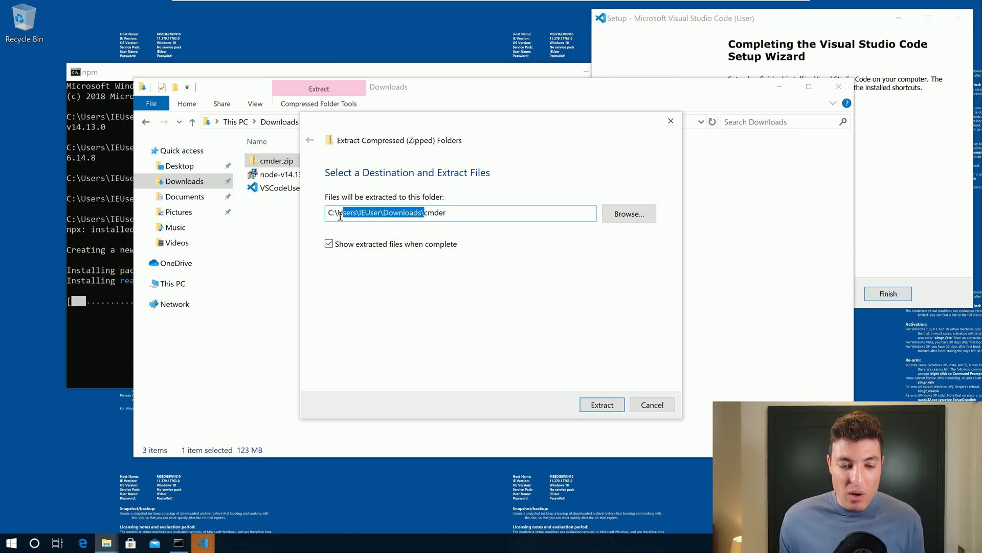
key("BackSpace")
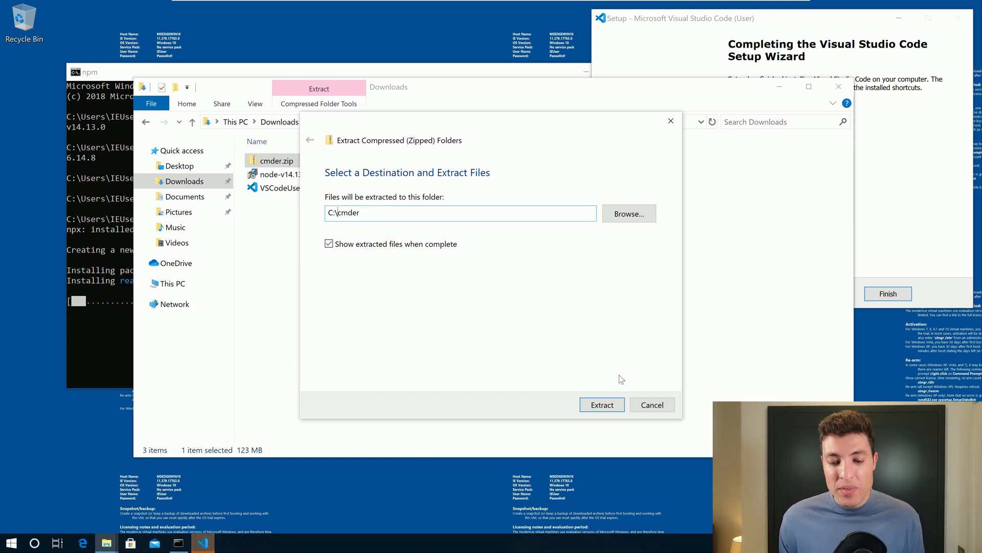
left_click(605, 409)
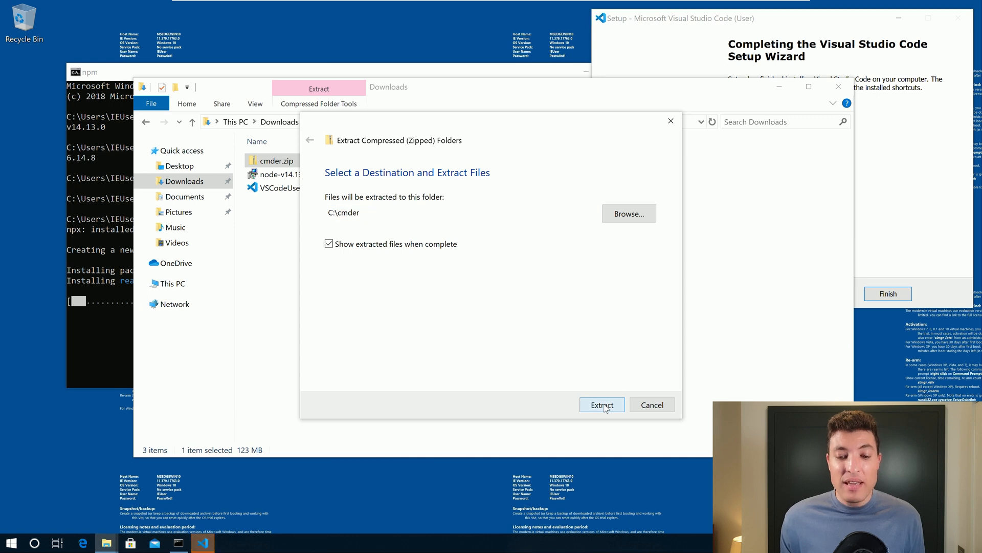
left_click(601, 409)
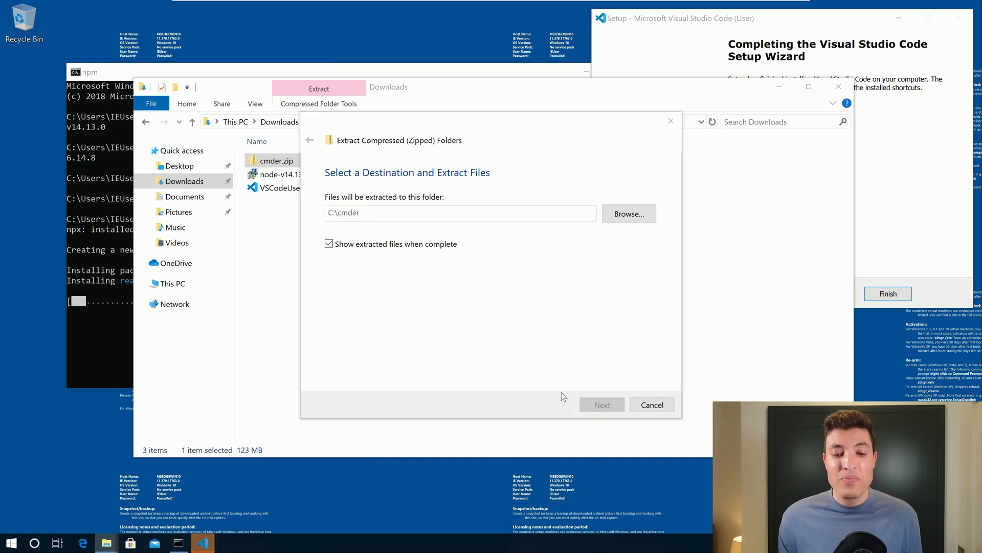
left_click_drag(236, 217, 365, 168)
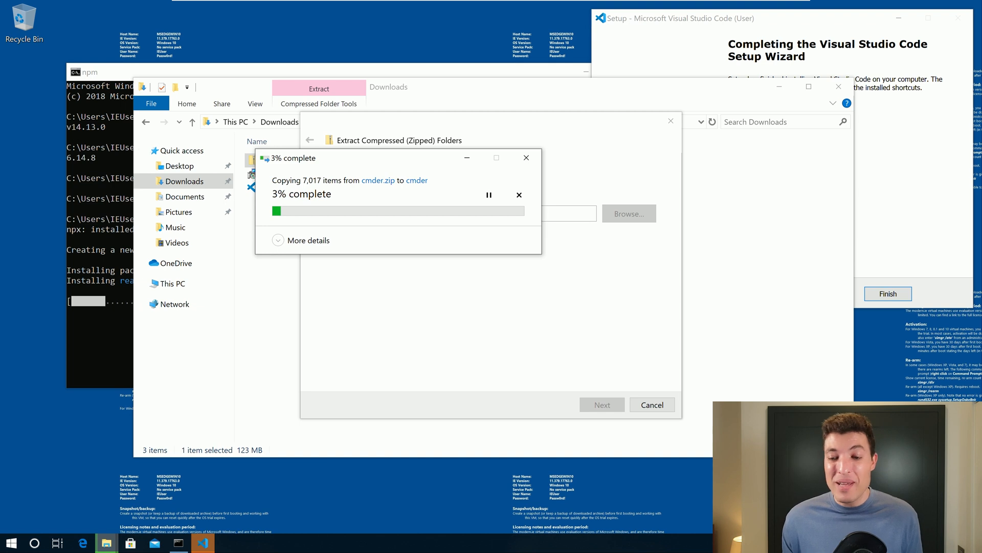
Step: Close the finished VS Code setup wizard
left_click(937, 212)
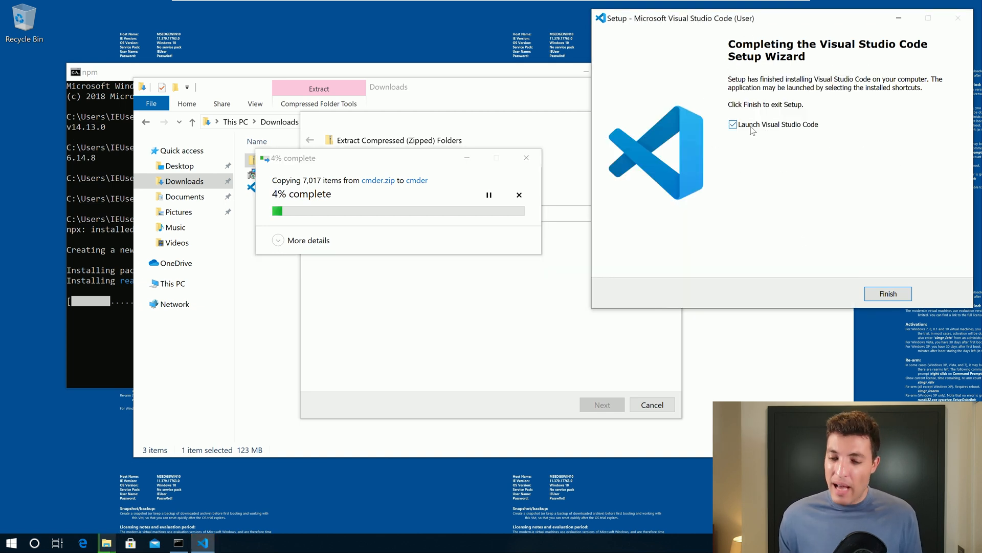
left_click(888, 295)
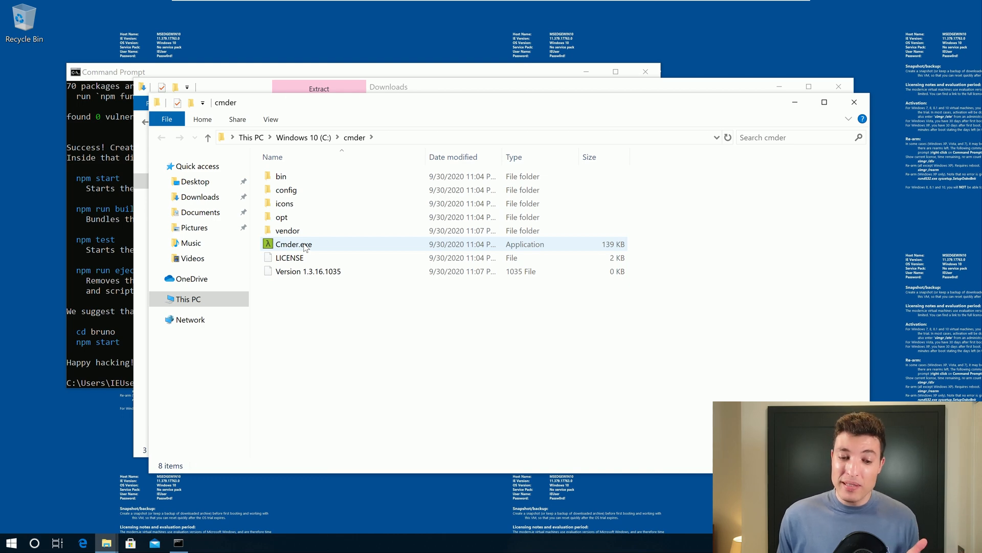
Step: Run Cmder.exe from C:\cmder and choose Unblock and Continue in the ConEmu warning
double_click(305, 246)
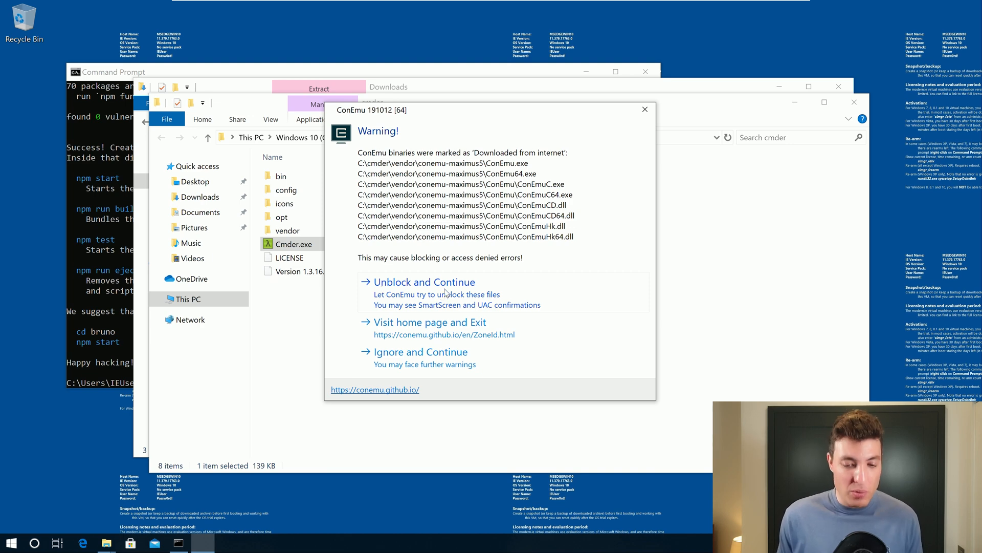
left_click(446, 293)
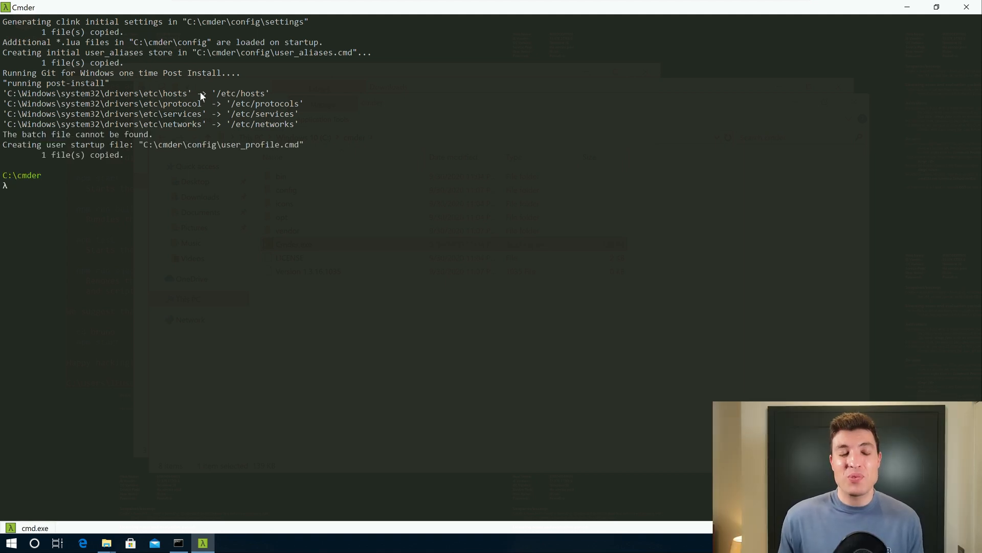
Step: Pin Cmder to the taskbar, close it and relaunch a fresh console at C:\Users\IEUser
right_click(204, 543)
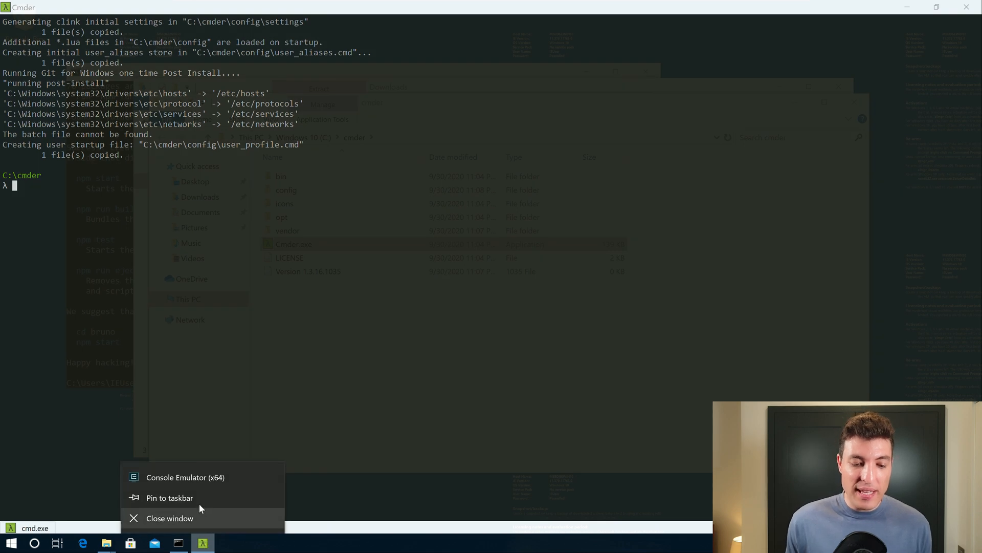
left_click(170, 498)
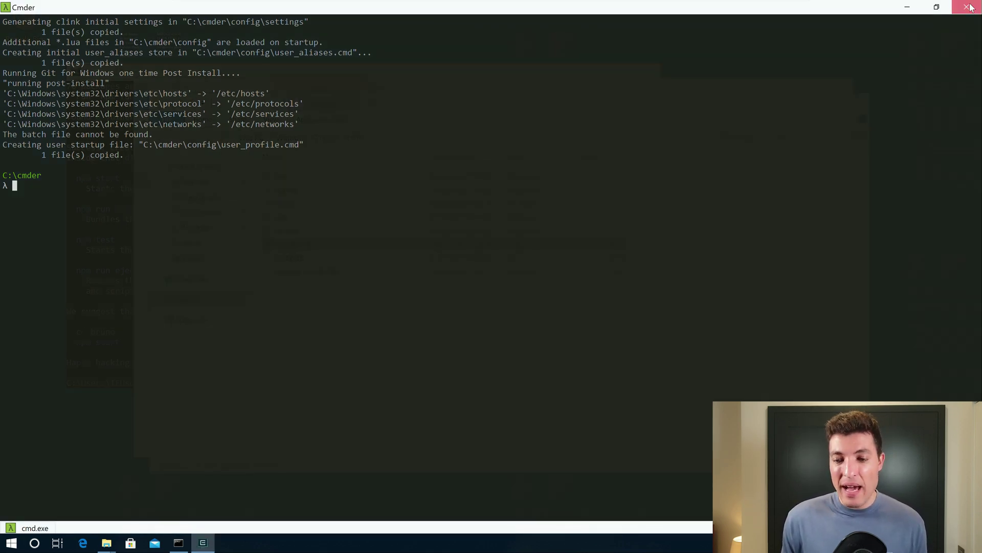
left_click(969, 7)
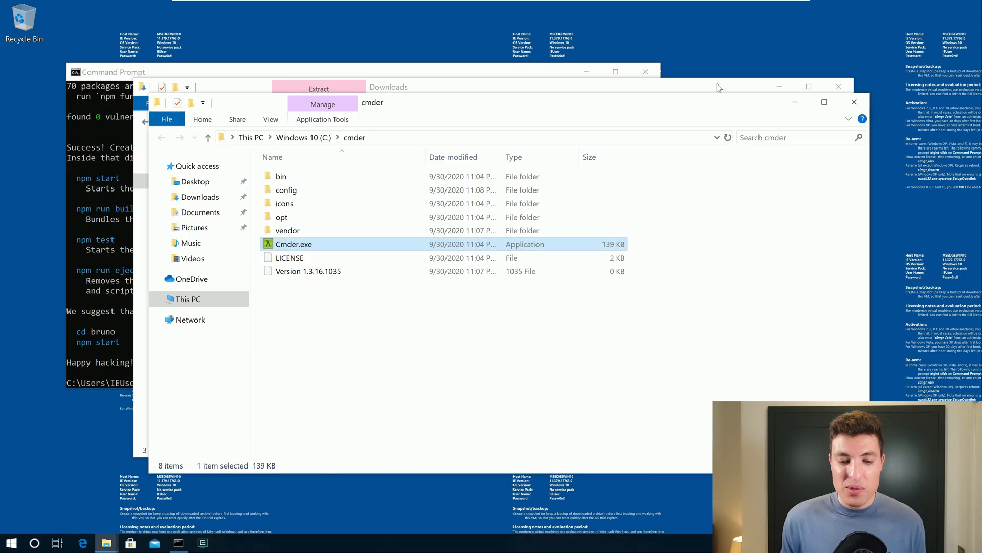
key("Return")
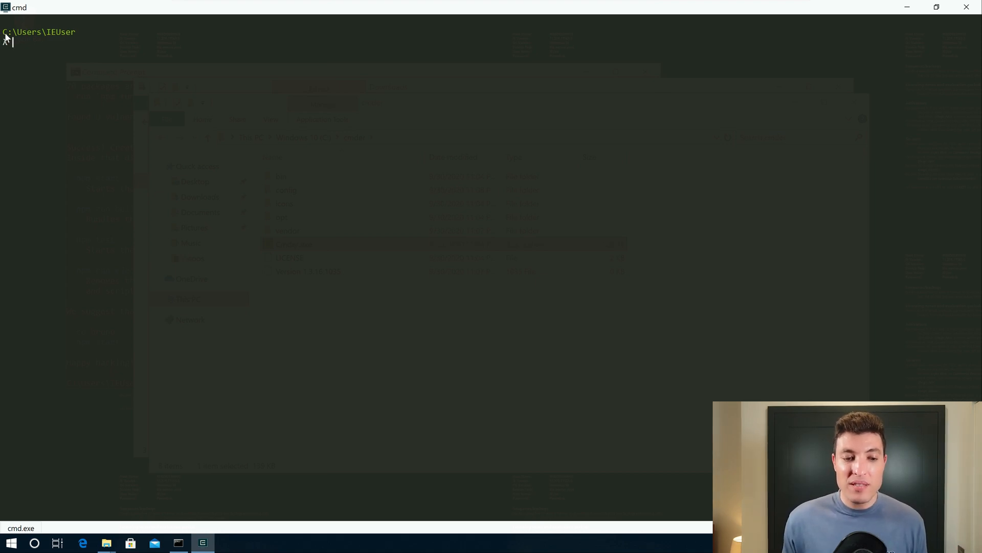
left_click_drag(7, 39, 80, 33)
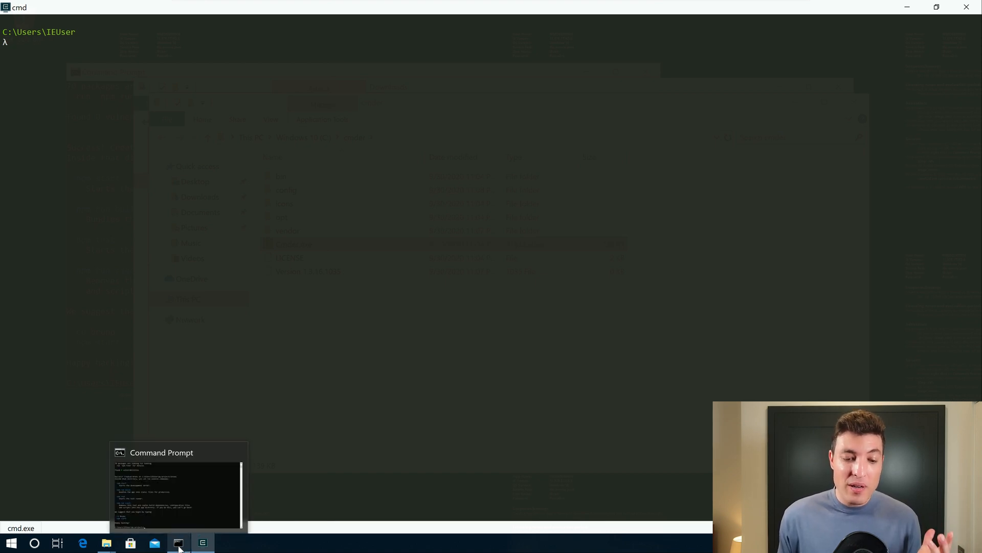
Step: Run npm start from the my-projects folder in Command Prompt, which fails with no package.json
left_click(179, 545)
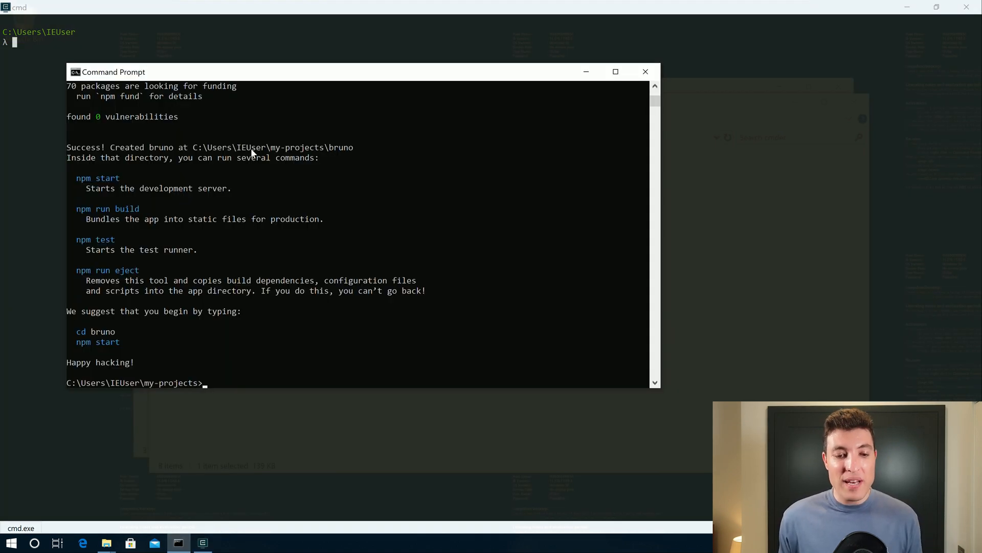
mouse_move(250, 82)
left_mouse_down()
mouse_move(364, 68)
mouse_move(440, 80)
left_mouse_up()
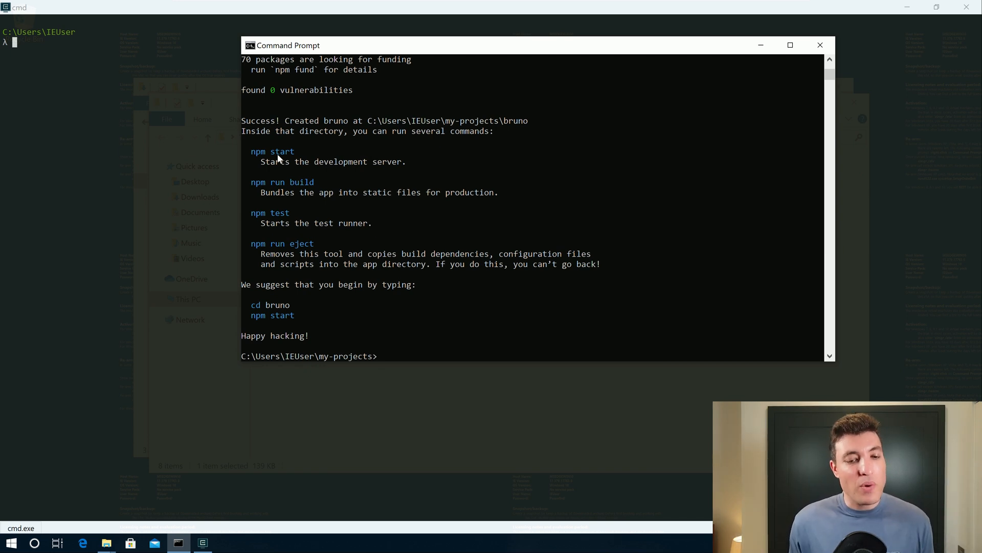
left_click_drag(251, 154, 338, 161)
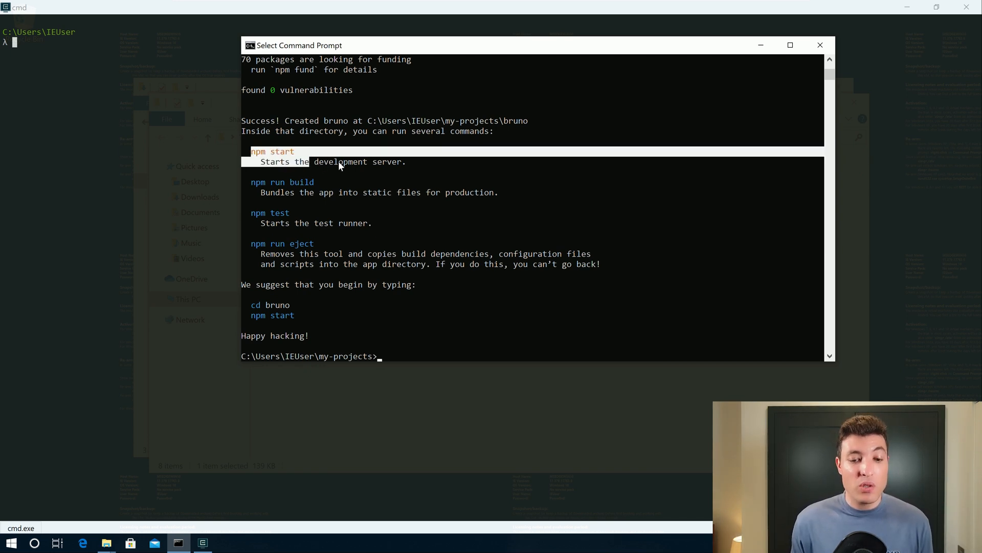
left_click(417, 162)
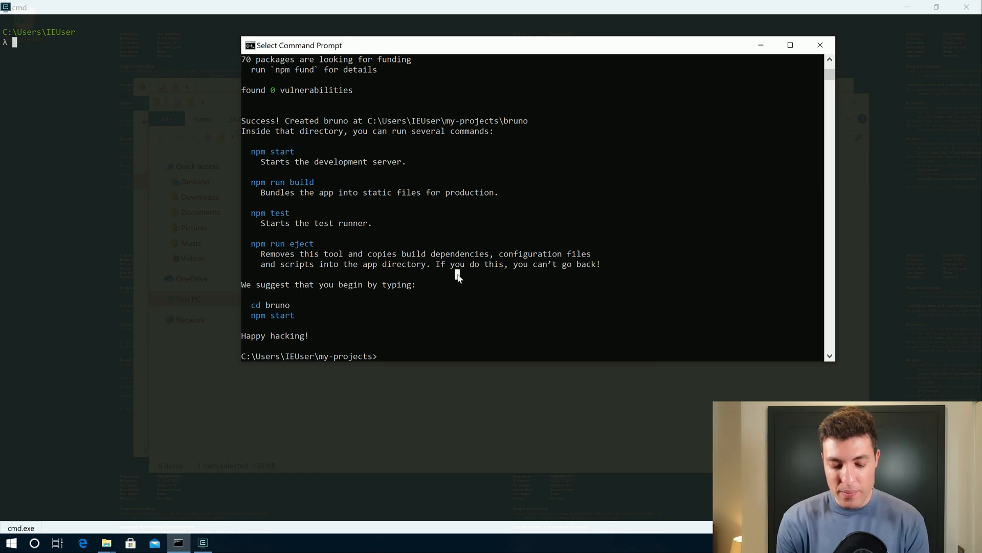
type("npm start")
key("Return")
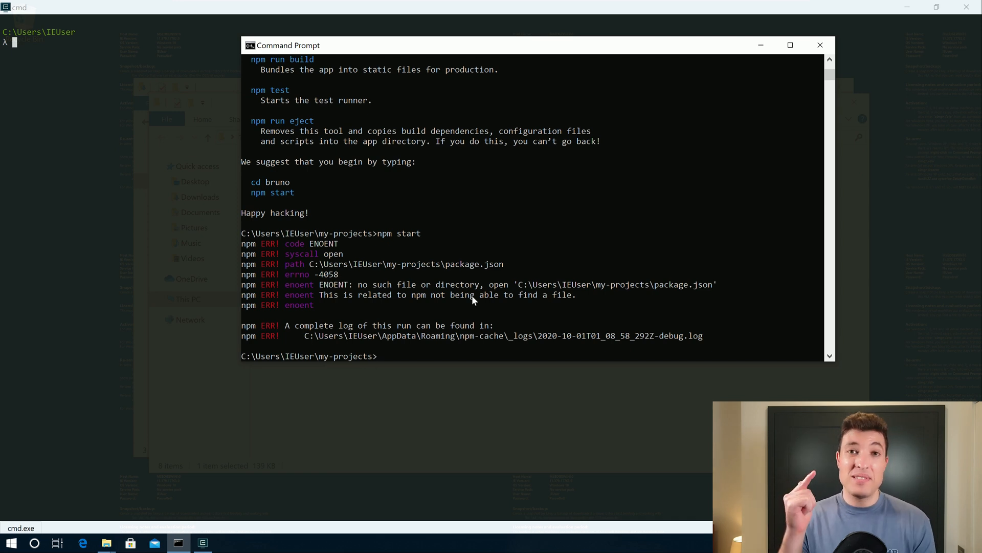
left_click_drag(391, 213, 386, 233)
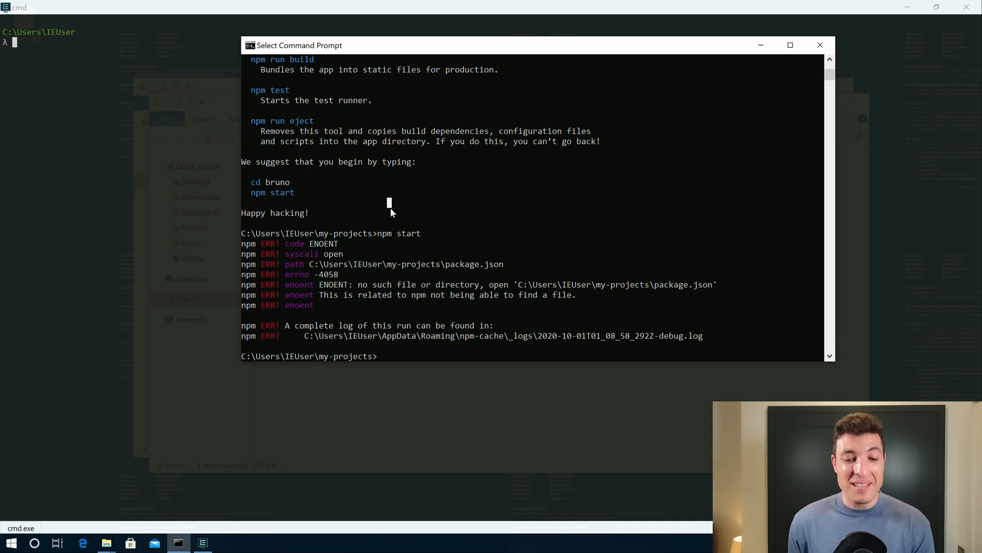
scroll(386, 233, "up", 1)
Step: Review the ENOENT error output and the npm start command on the prompt line
left_click(415, 188)
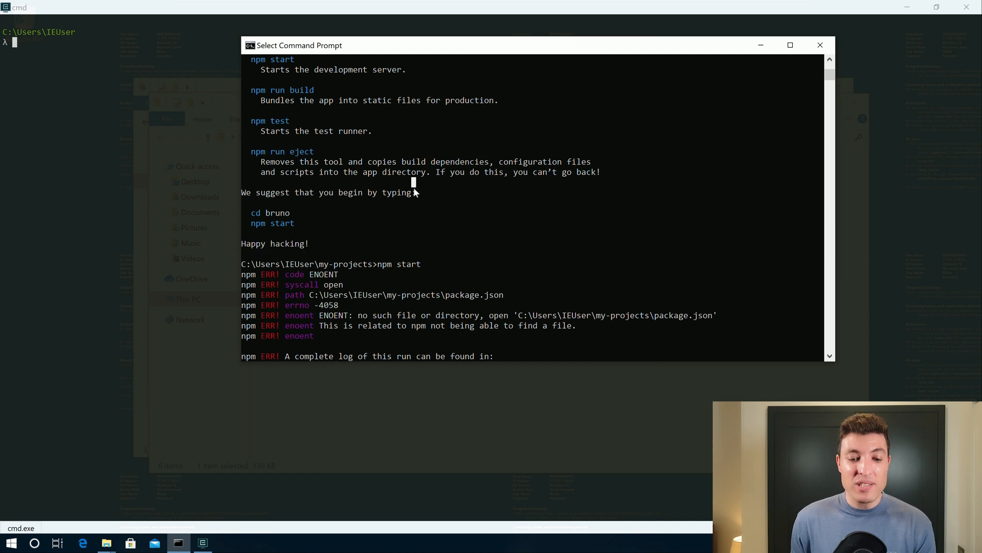
left_click_drag(378, 265, 412, 265)
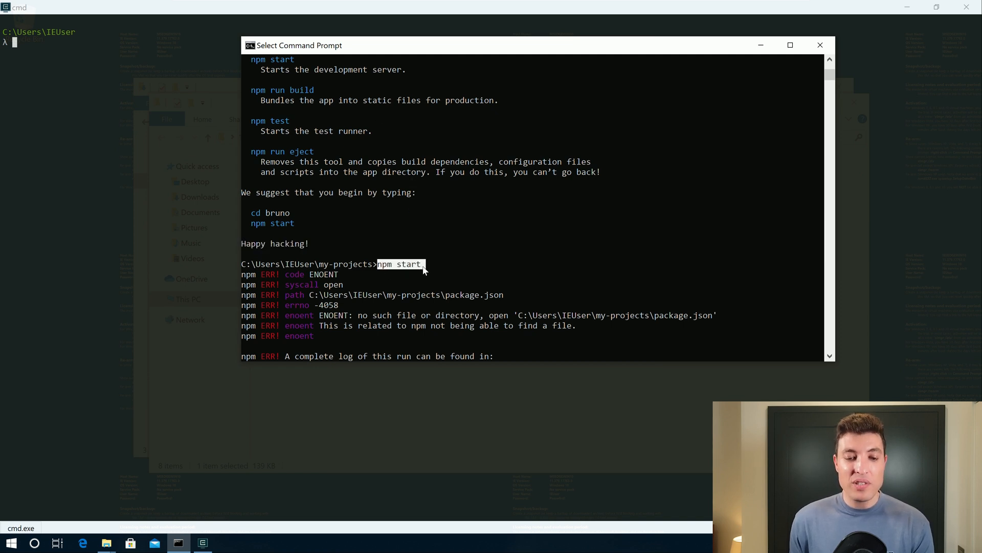
left_click(443, 265)
scroll(425, 263, "up", 4)
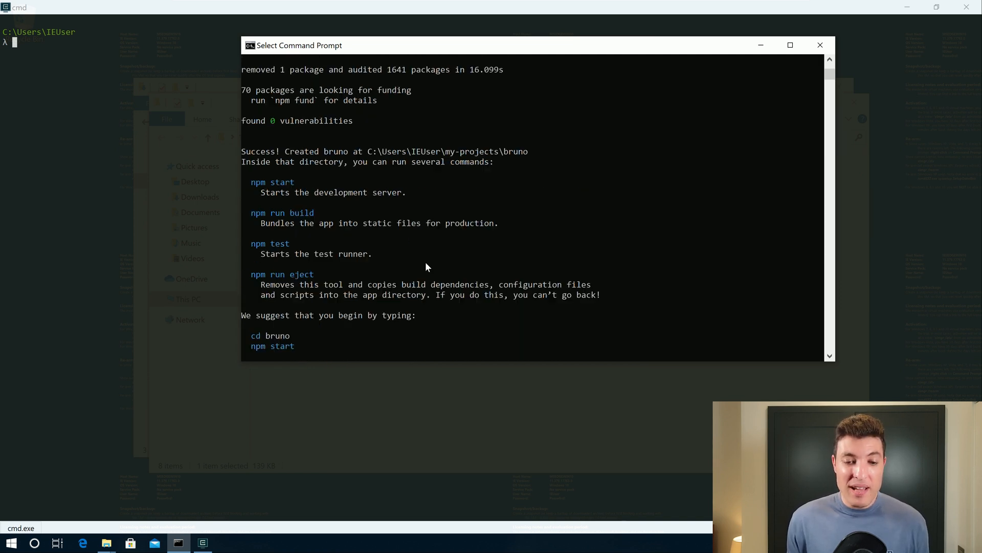
scroll(427, 269, "down", 7)
scroll(442, 261, "down", 3)
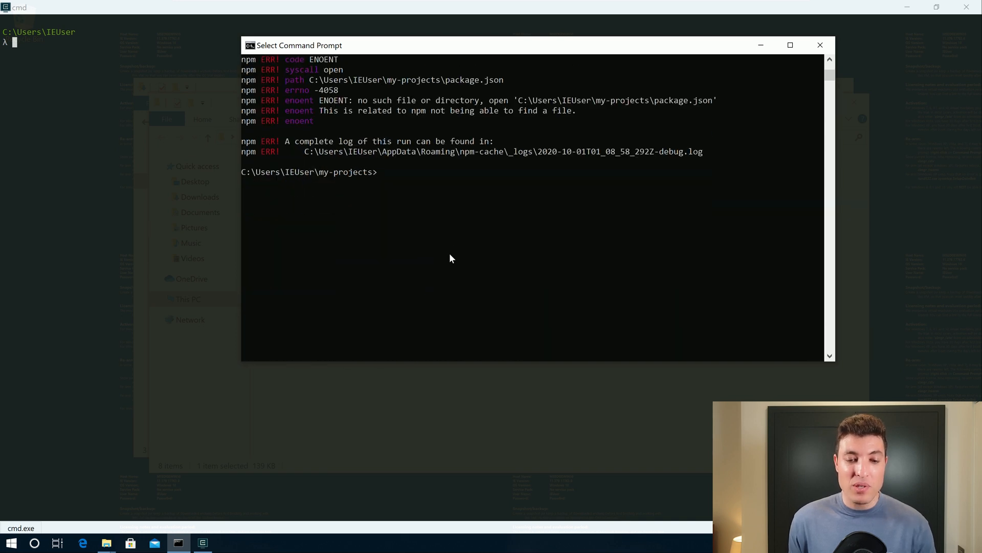
type("cd ")
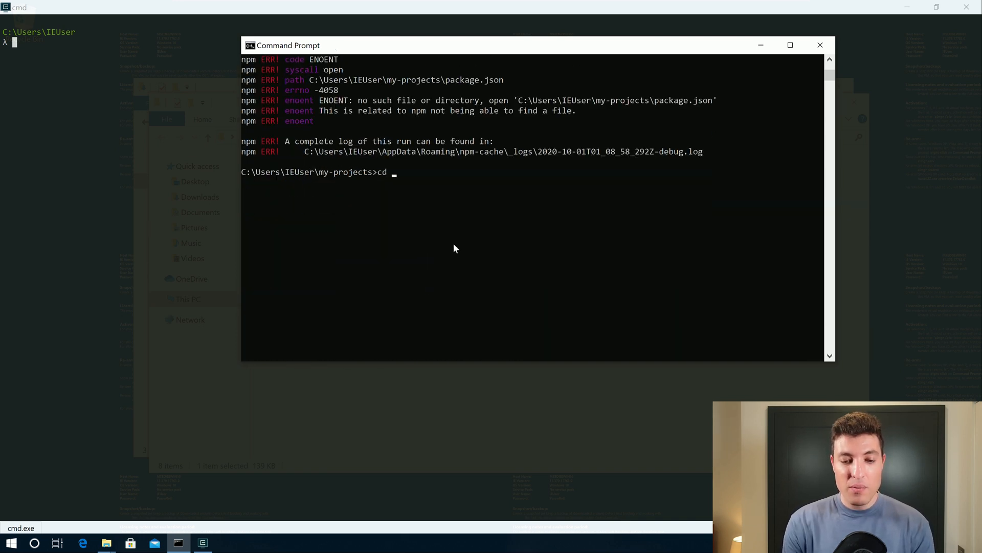
type("bruno")
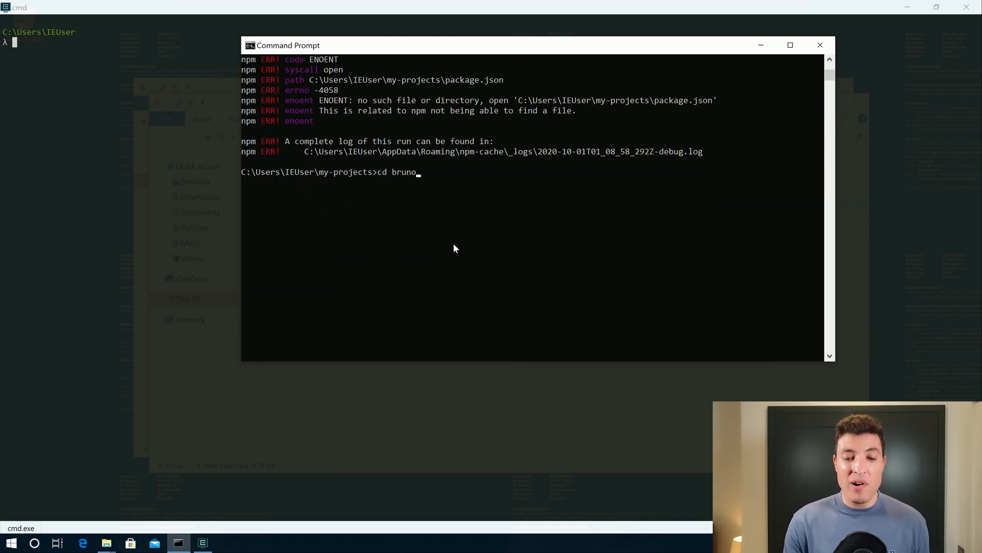
Step: Change into the bruno folder and run npm start to launch the dev server
key("Return")
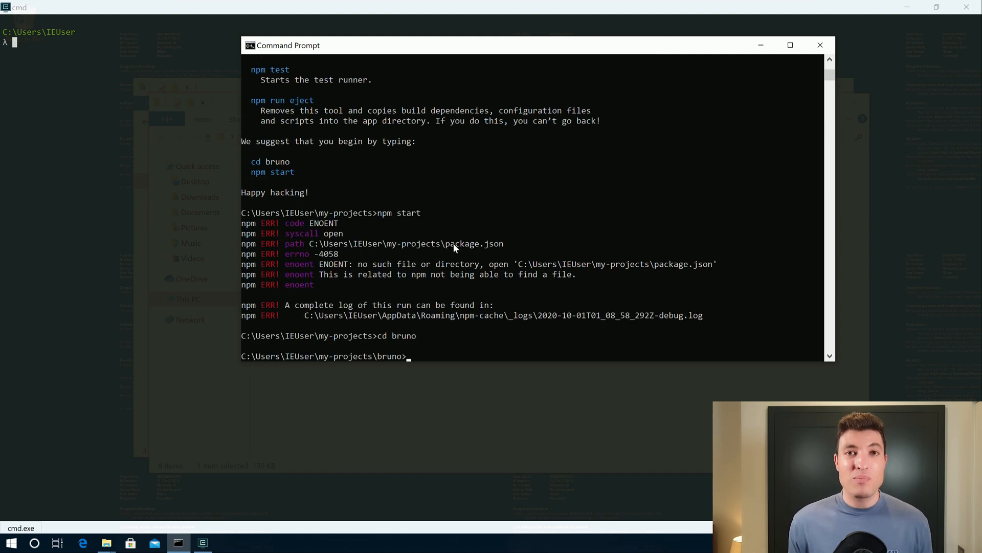
type("n")
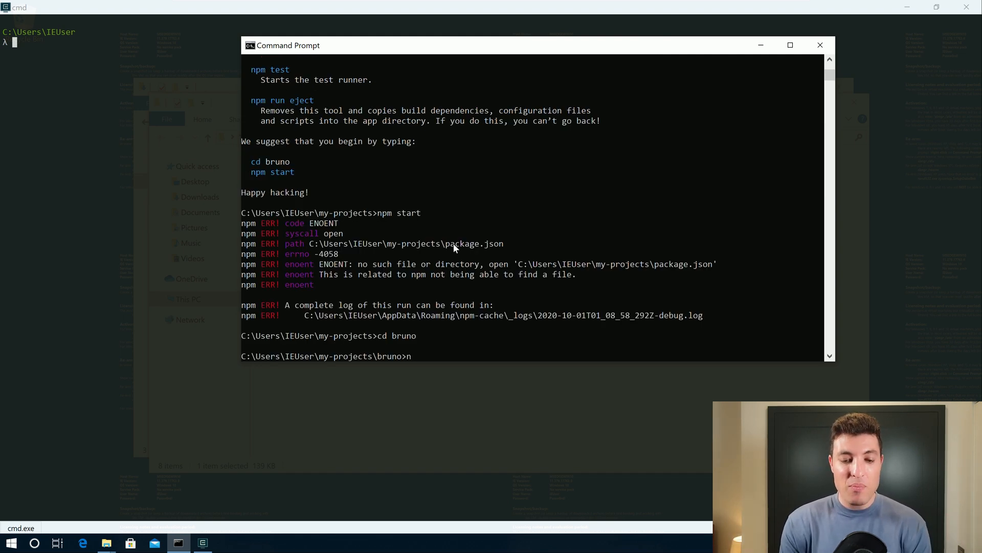
type("pm start")
key("Return")
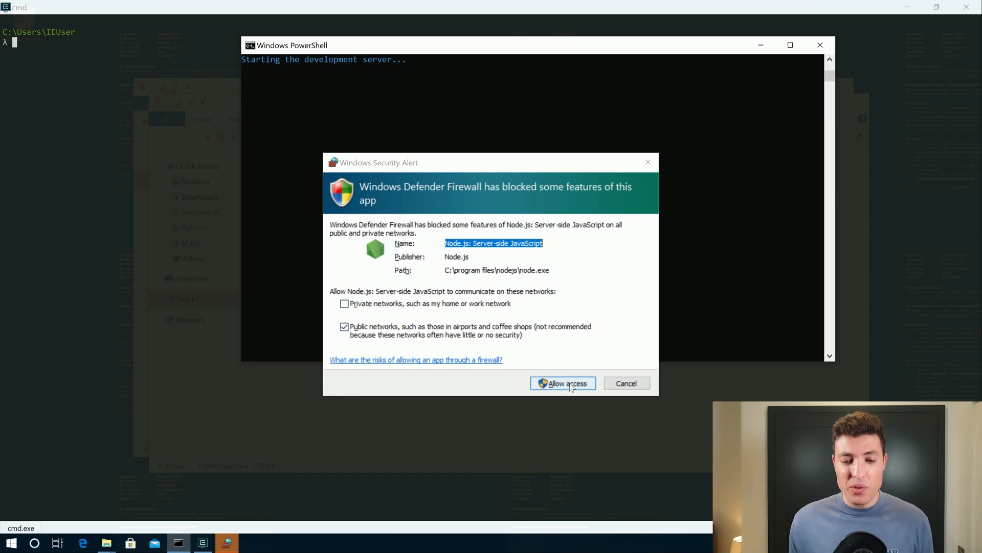
Step: Allow Node.js through the firewall and open the app in Microsoft Edge at localhost:3000
left_click(538, 345)
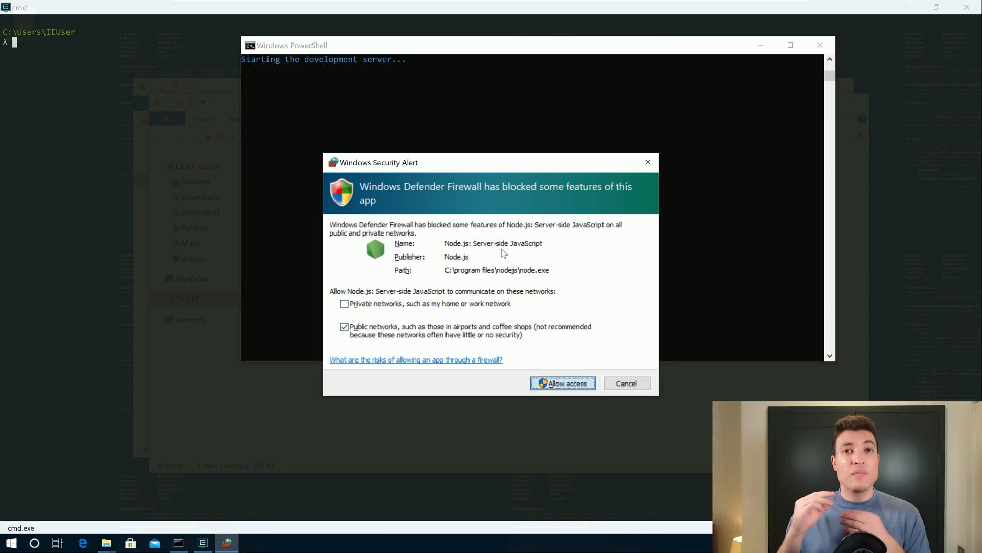
key("Return")
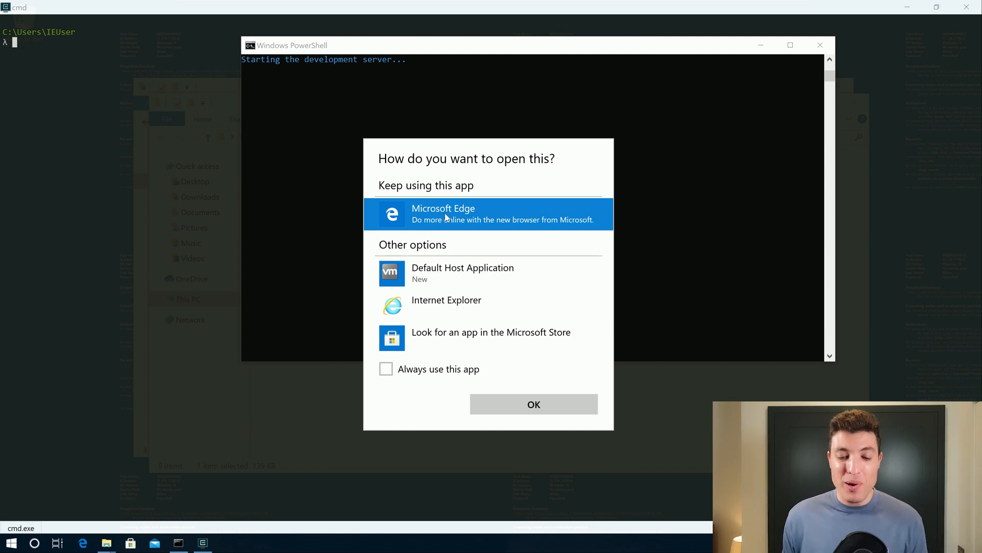
left_click(500, 403)
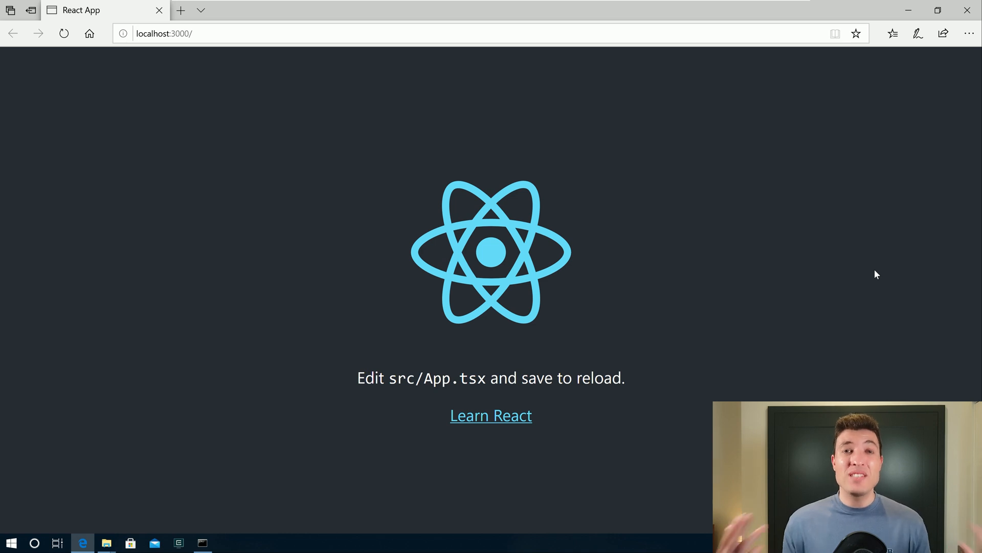
Step: Bring up a new Cmder console at C:\Users\IEUser over the React page in Edge
left_click(179, 543)
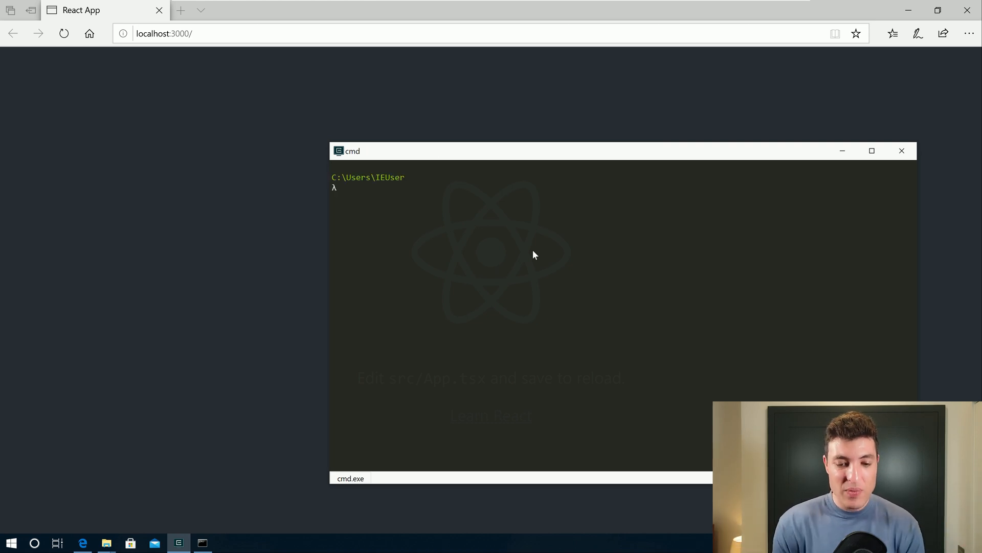
type("cdmy")
Step: Navigate Cmder into my-projects\bruno using tab completion, ready to launch VS Code with code
key("Tab")
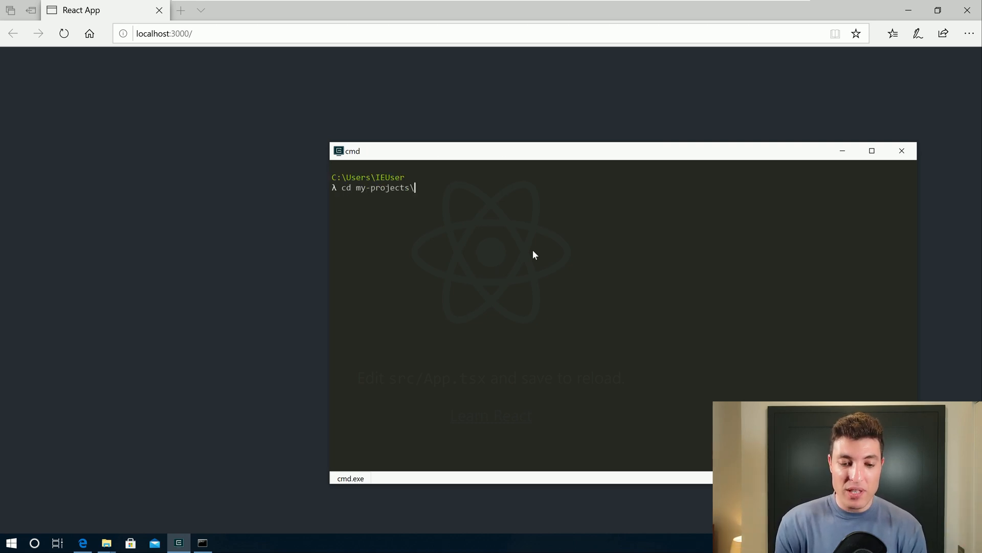
key("Return")
type("cd bruno")
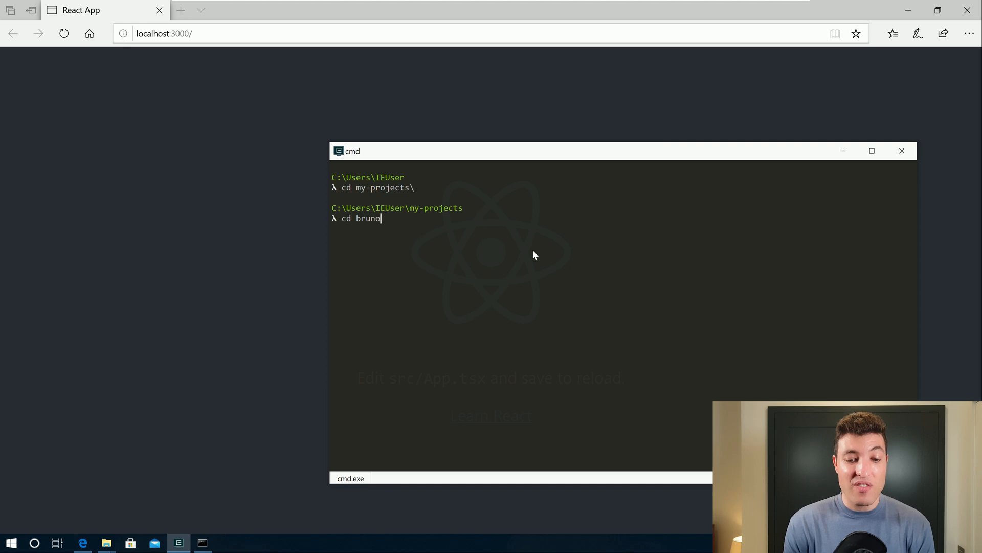
key("Tab")
key("Return")
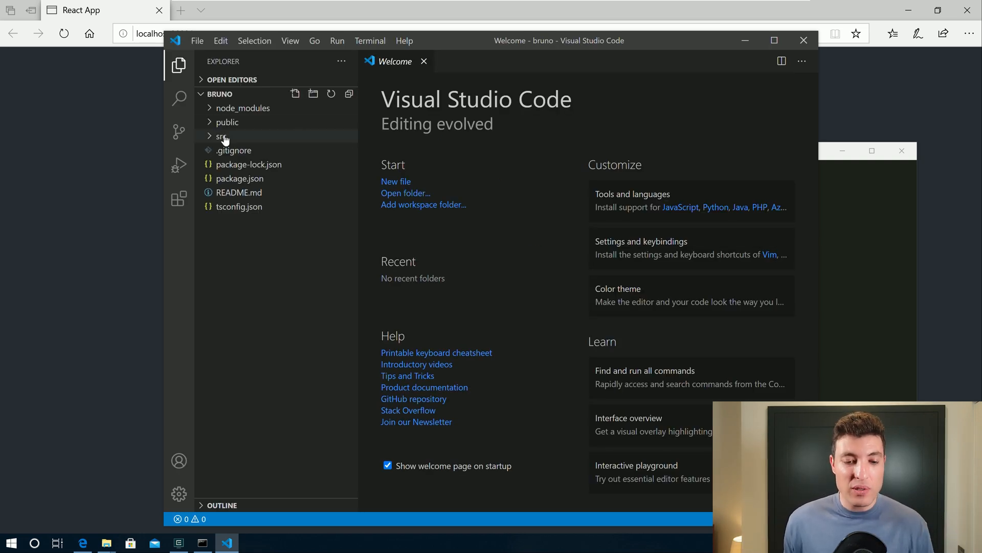
Step: Replace line 11's paragraph text in src/App.tsx with 'Bruno' and save the file
left_click(222, 136)
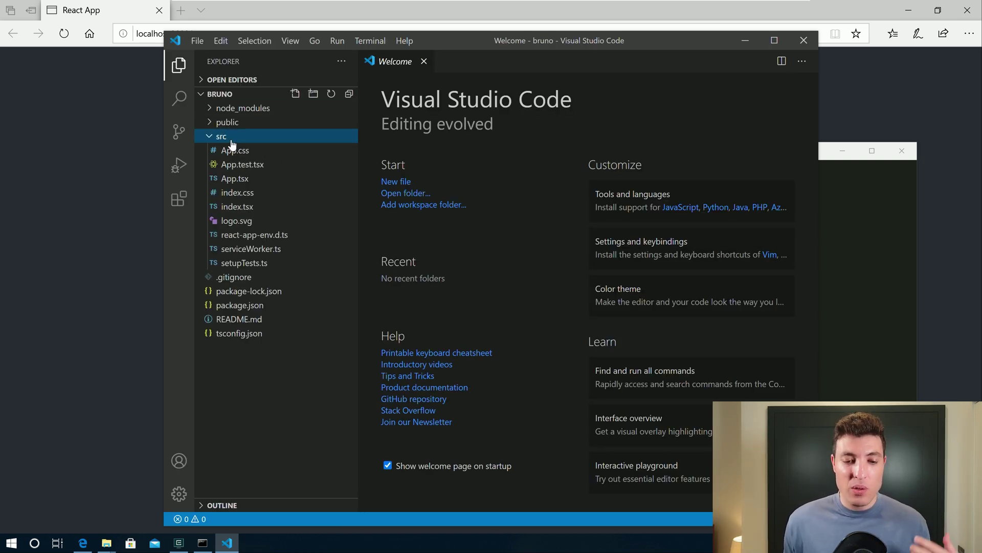
double_click(253, 181)
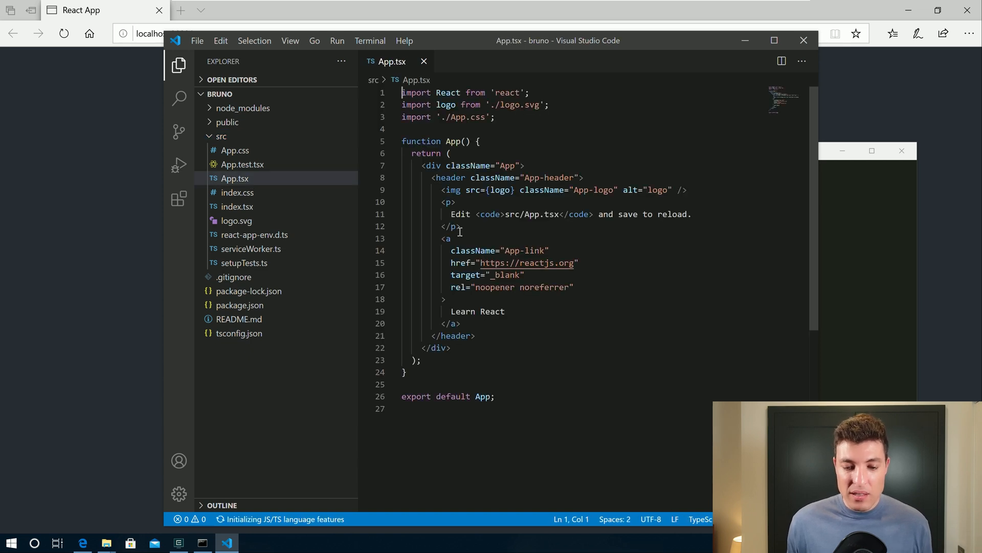
left_click_drag(452, 216, 693, 213)
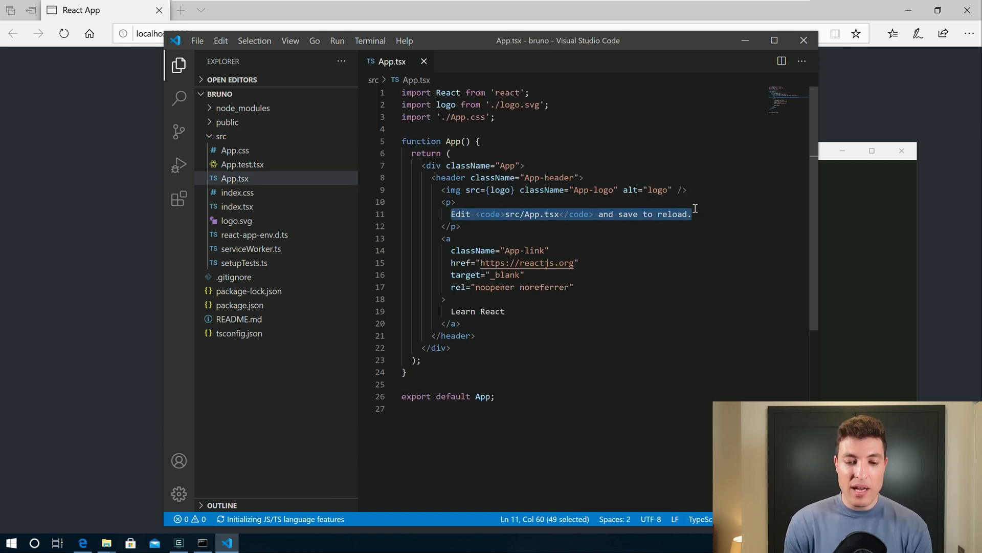
type("Bruno")
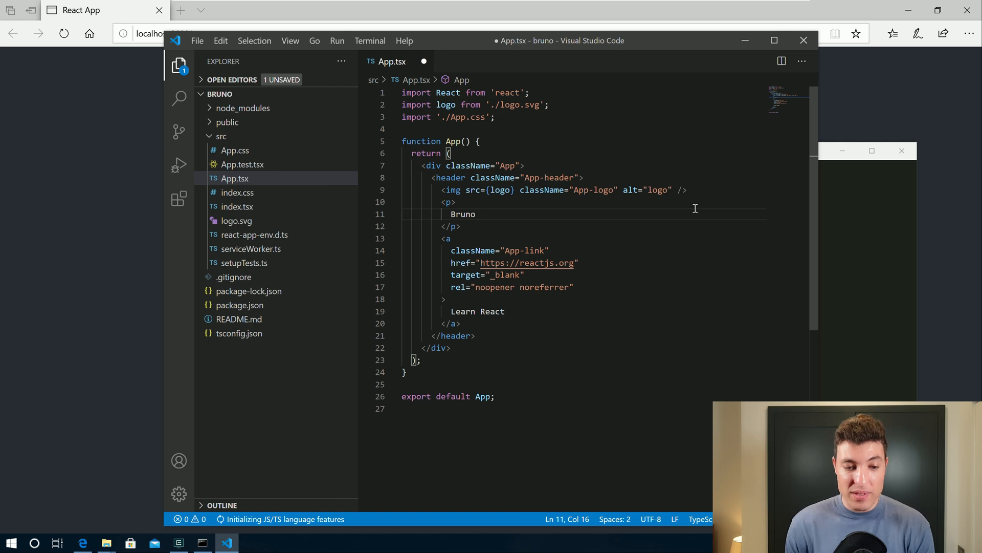
key("ctrl+s")
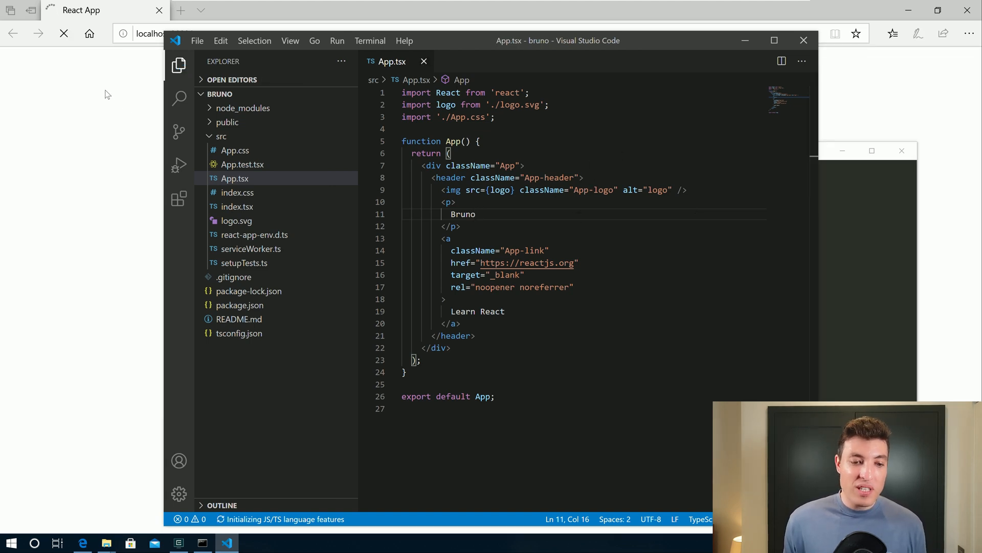
Step: Refresh localhost:3000 in Edge and confirm 'Bruno' shows beneath the React logo
left_click(70, 5)
left_click(64, 33)
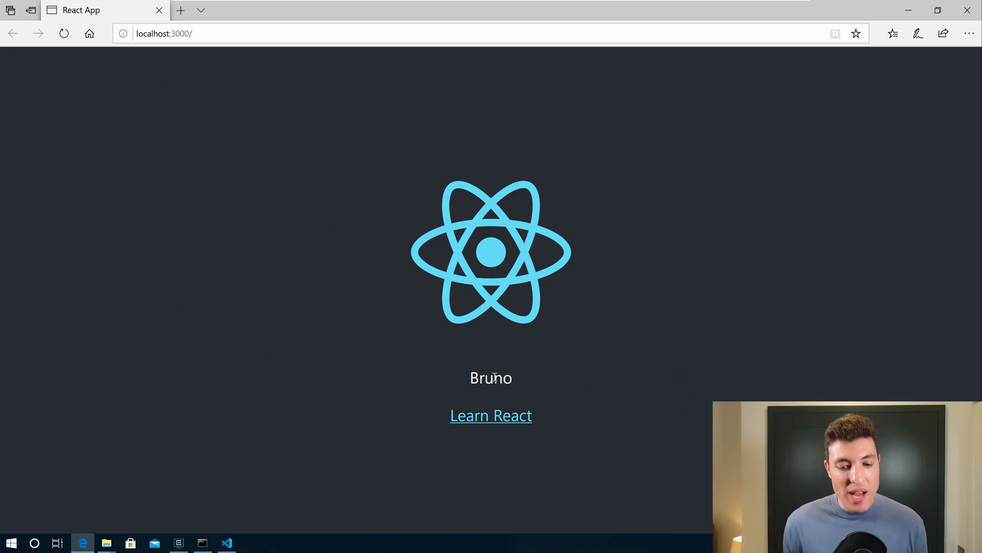
left_click_drag(496, 375, 475, 378)
left_click(700, 357)
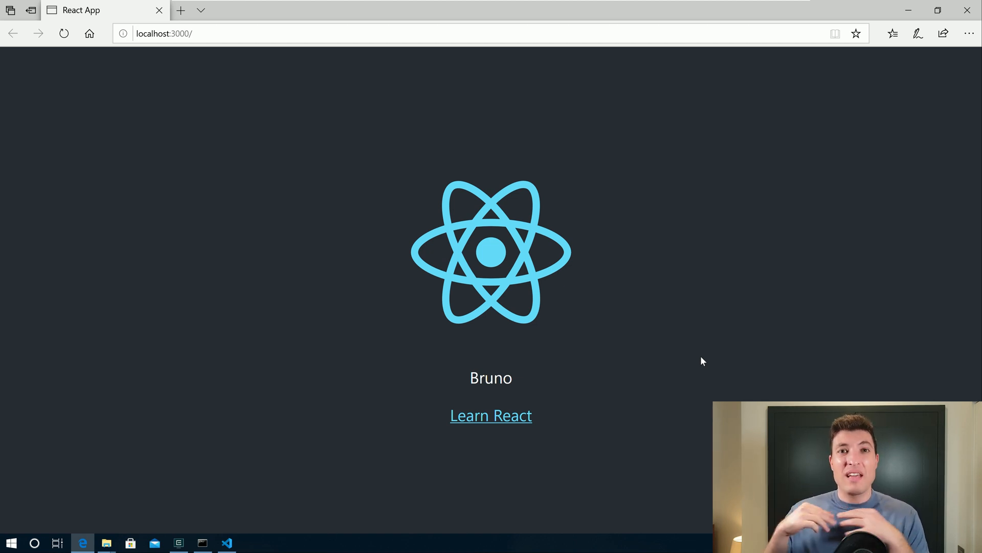
Step: Run cat package.json in Cmder to print the bruno project's dependencies and scripts
left_click(189, 545)
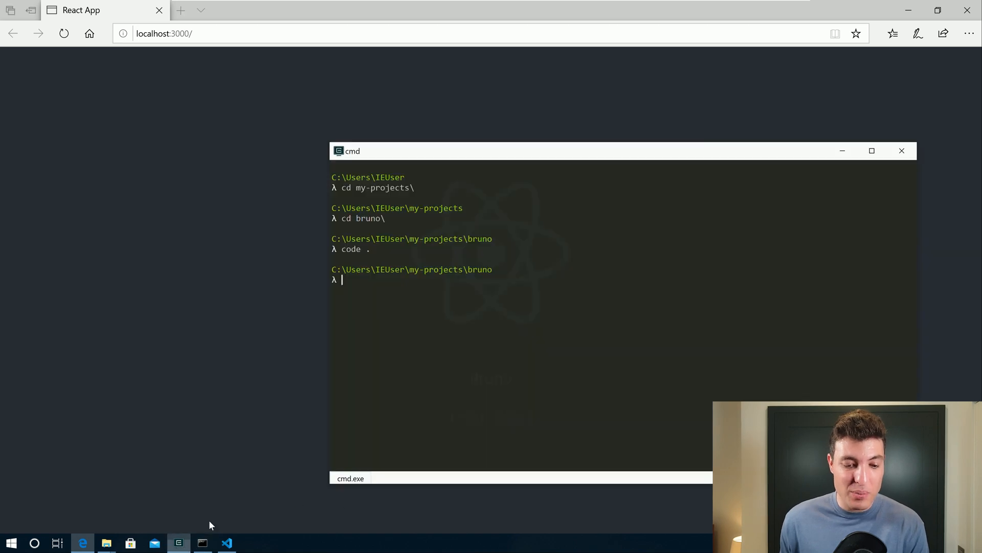
type("cat packa")
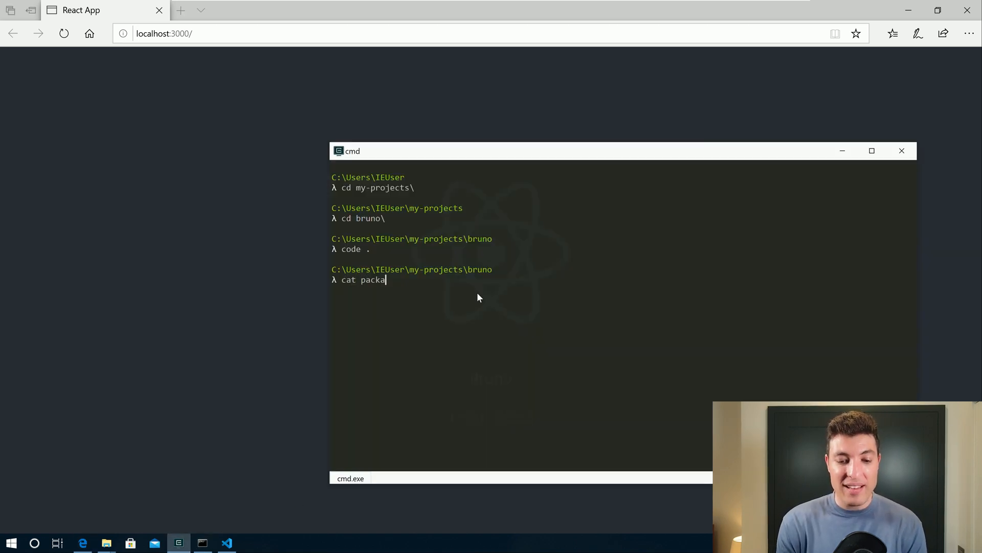
type("ge.json")
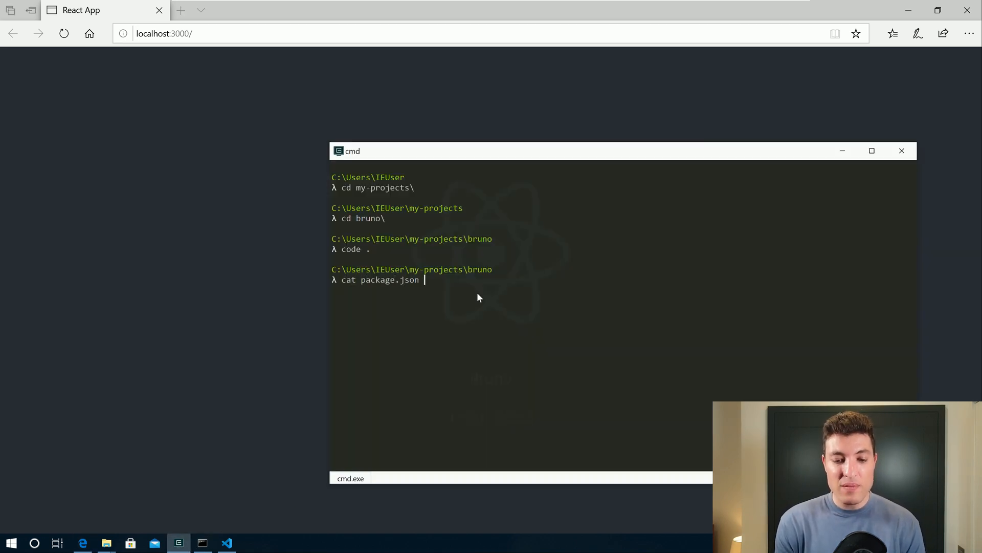
key("Return")
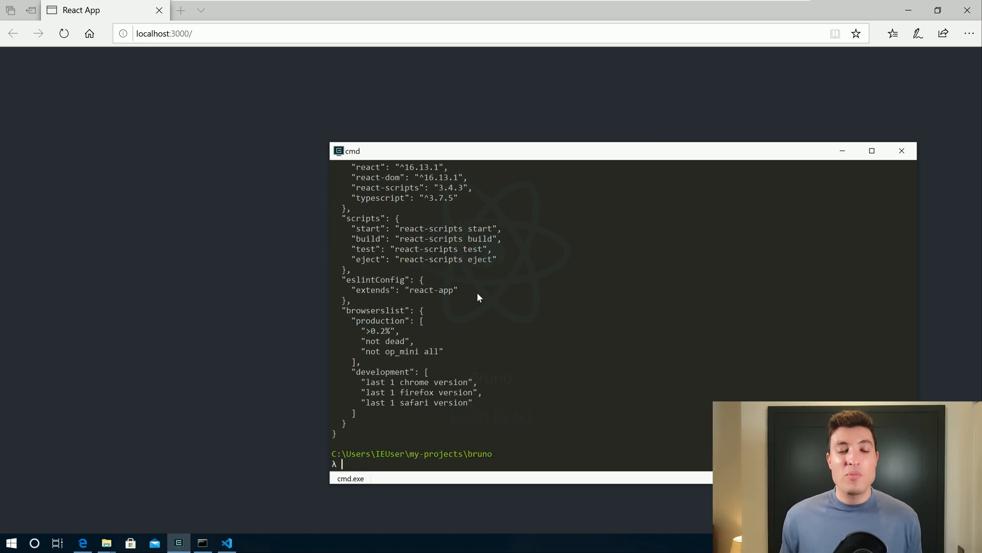